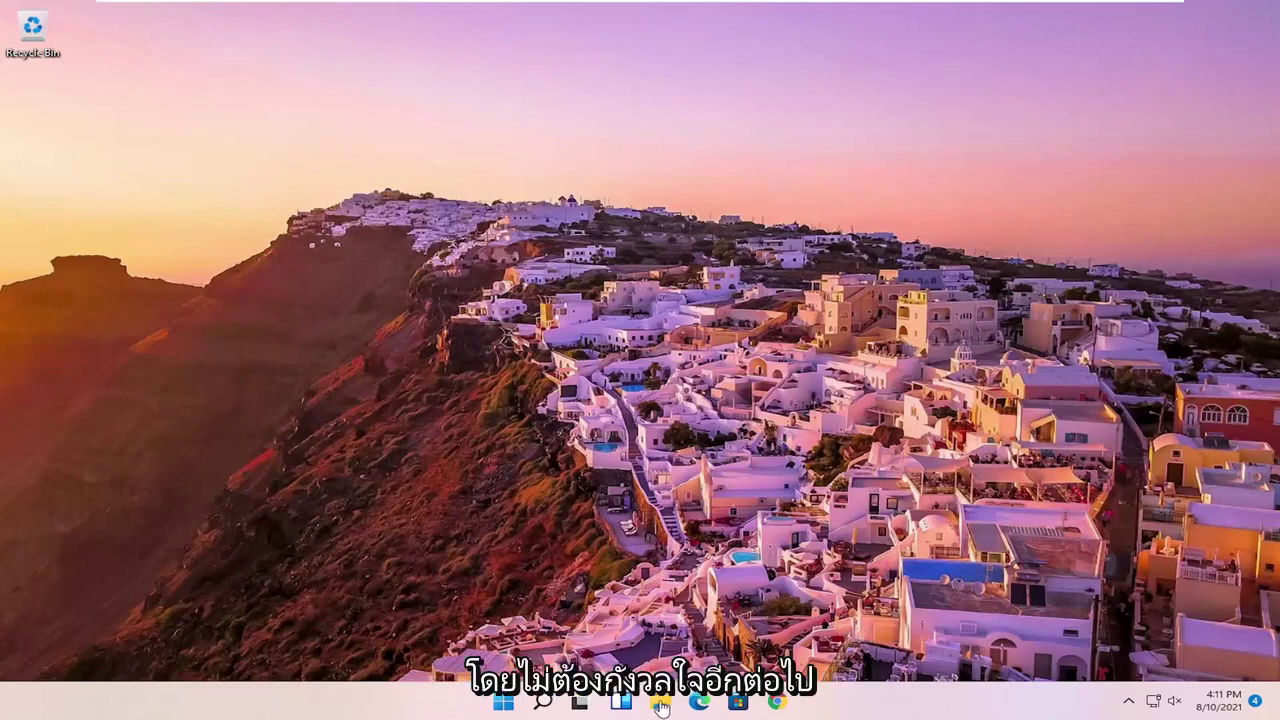
Search Windows for 'voice recorder' and launch the Voice Recorder app.
left_click(544, 702)
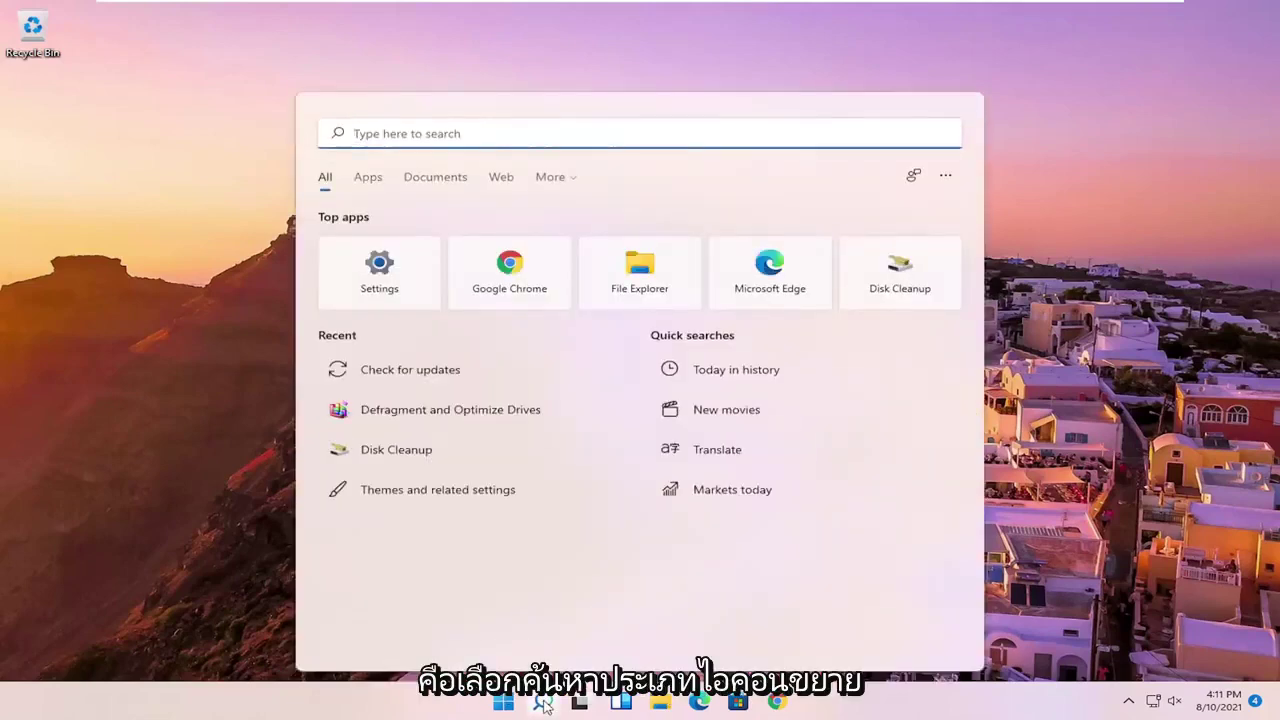
type("voice ")
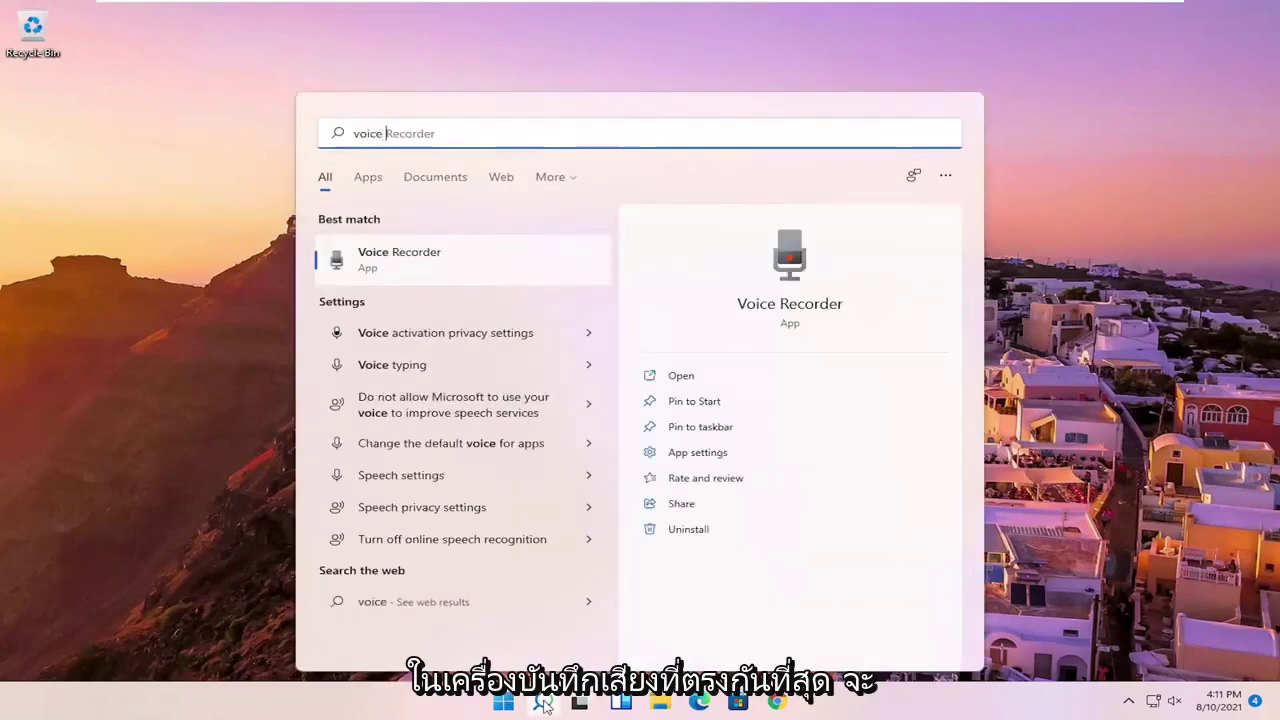
type("recorder")
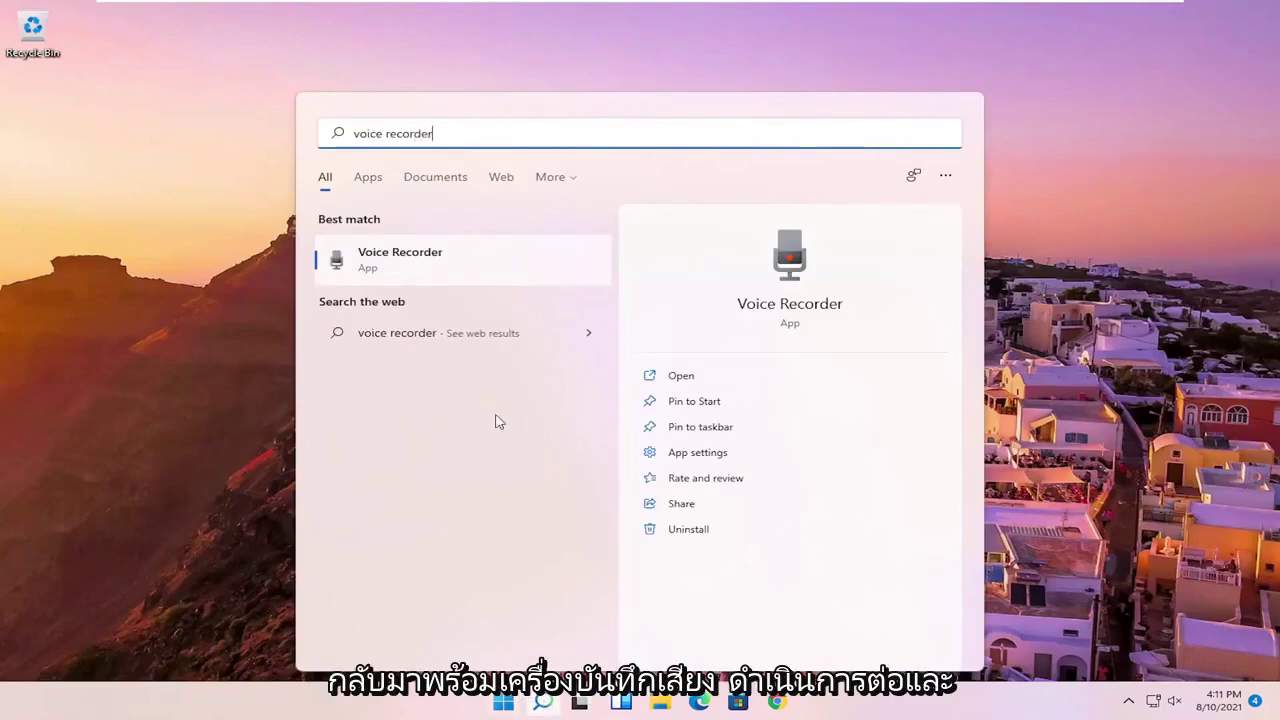
left_click(430, 262)
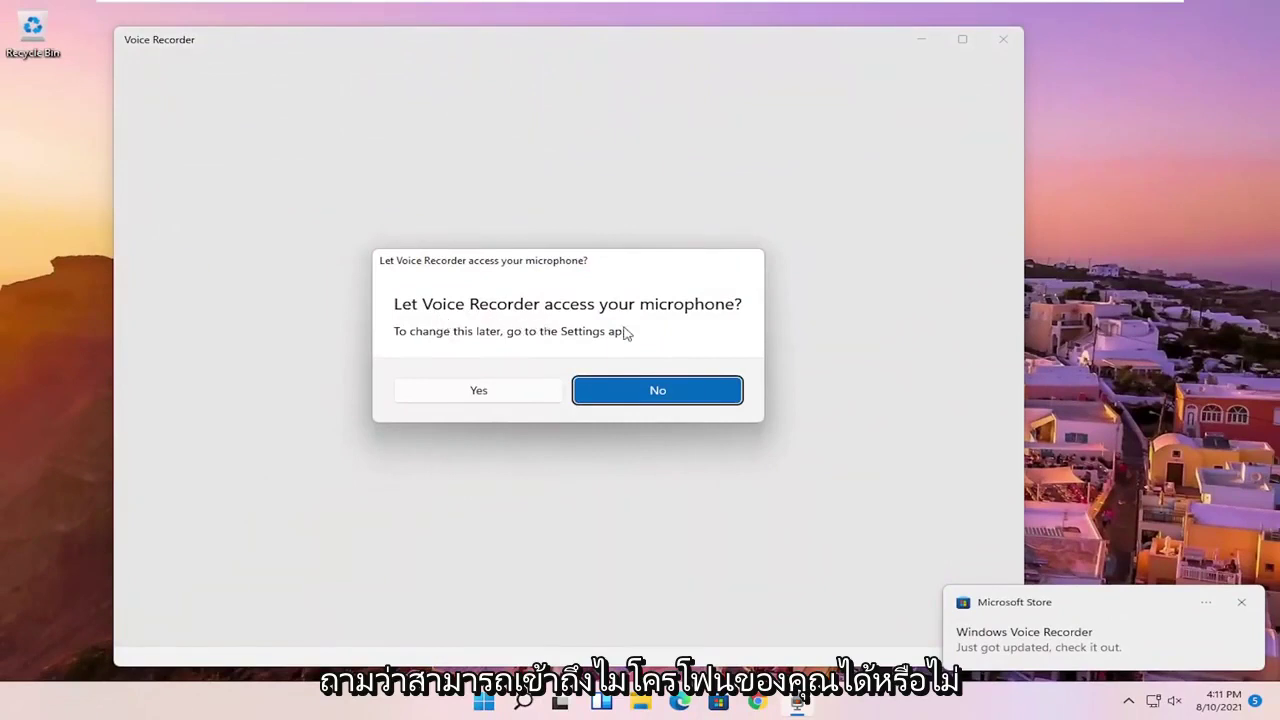
Allow Voice Recorder microphone access and start recording a new clip.
left_click(482, 396)
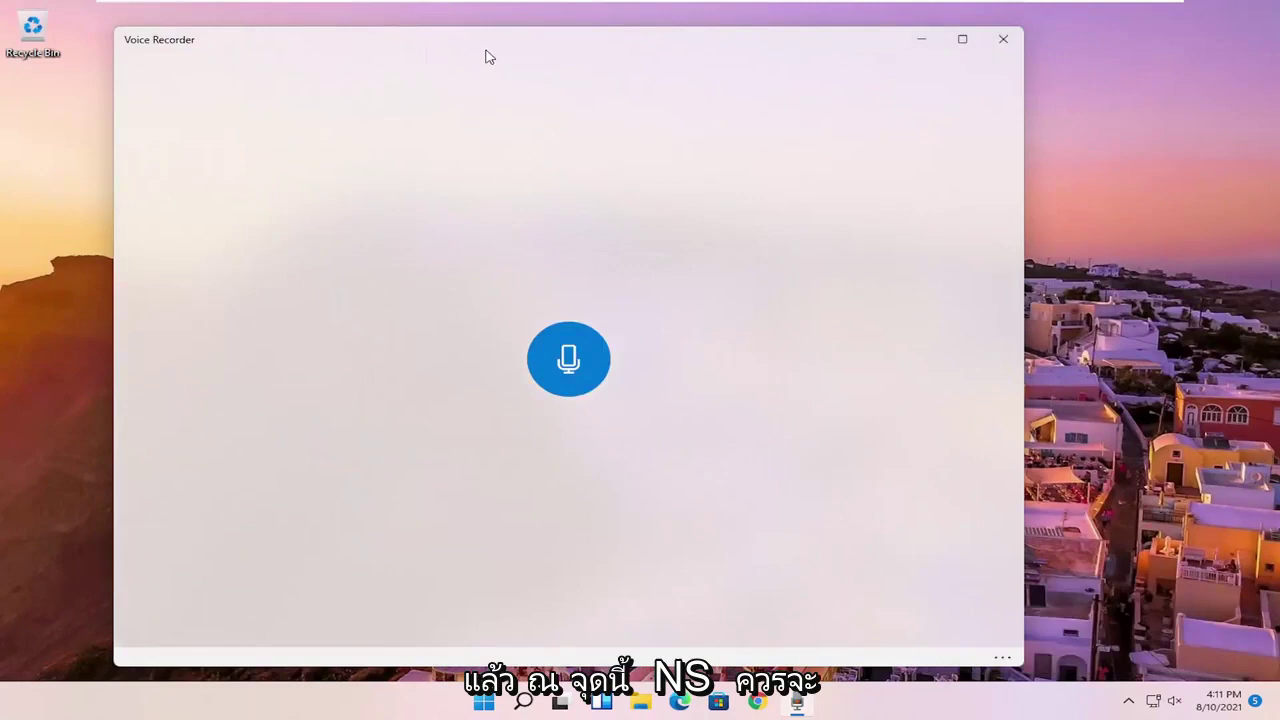
left_click_drag(486, 51, 555, 46)
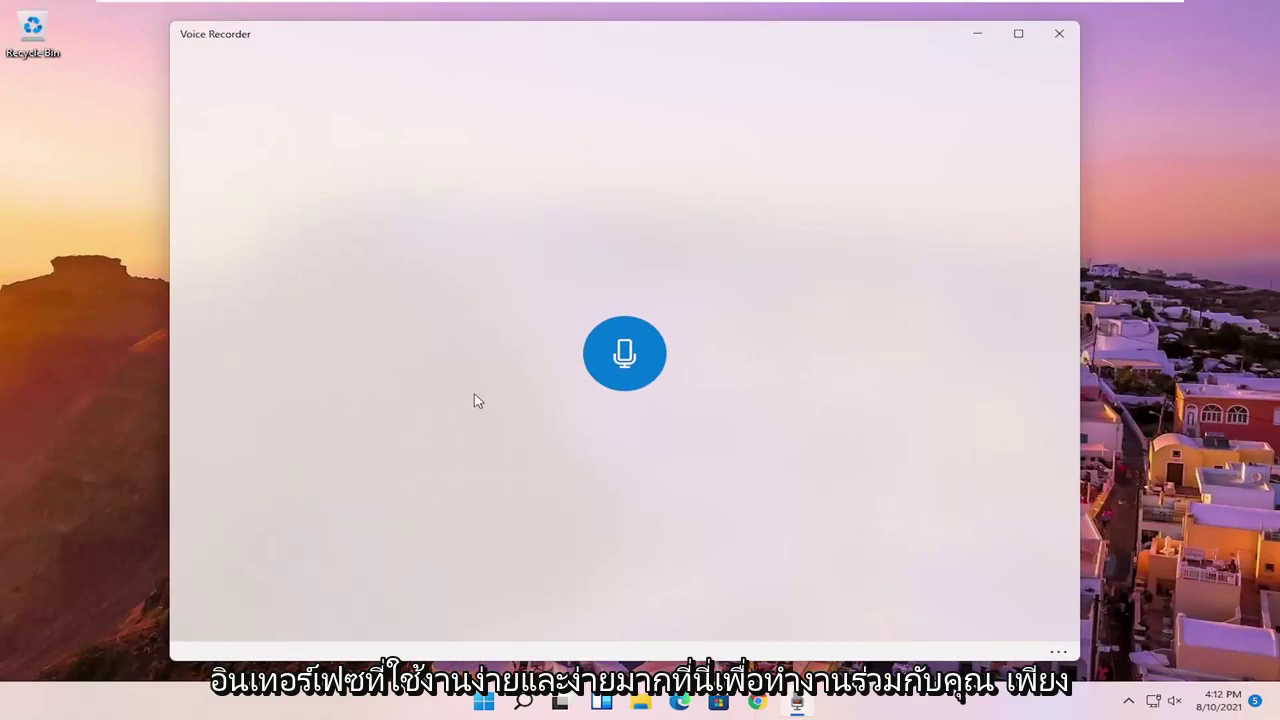
left_click(619, 352)
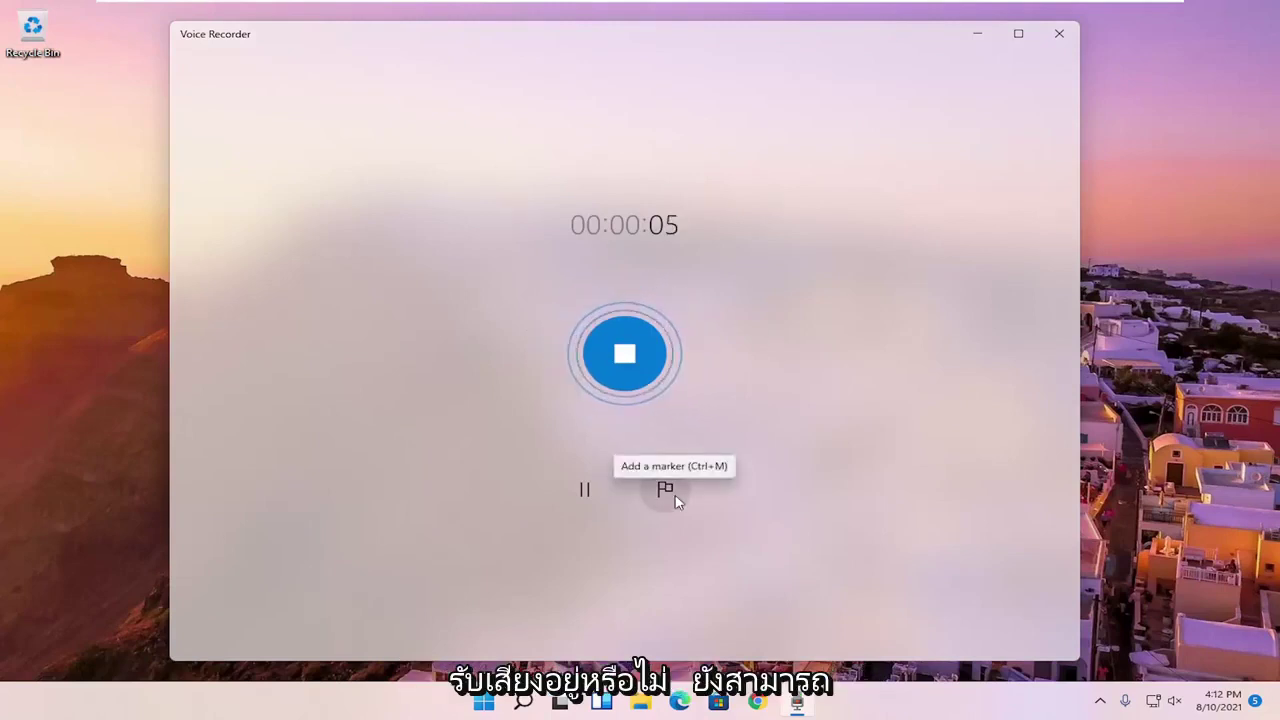
Add markers at 00:08, 00:10 and 00:11, then stop the recording at 13 seconds.
left_click(585, 492)
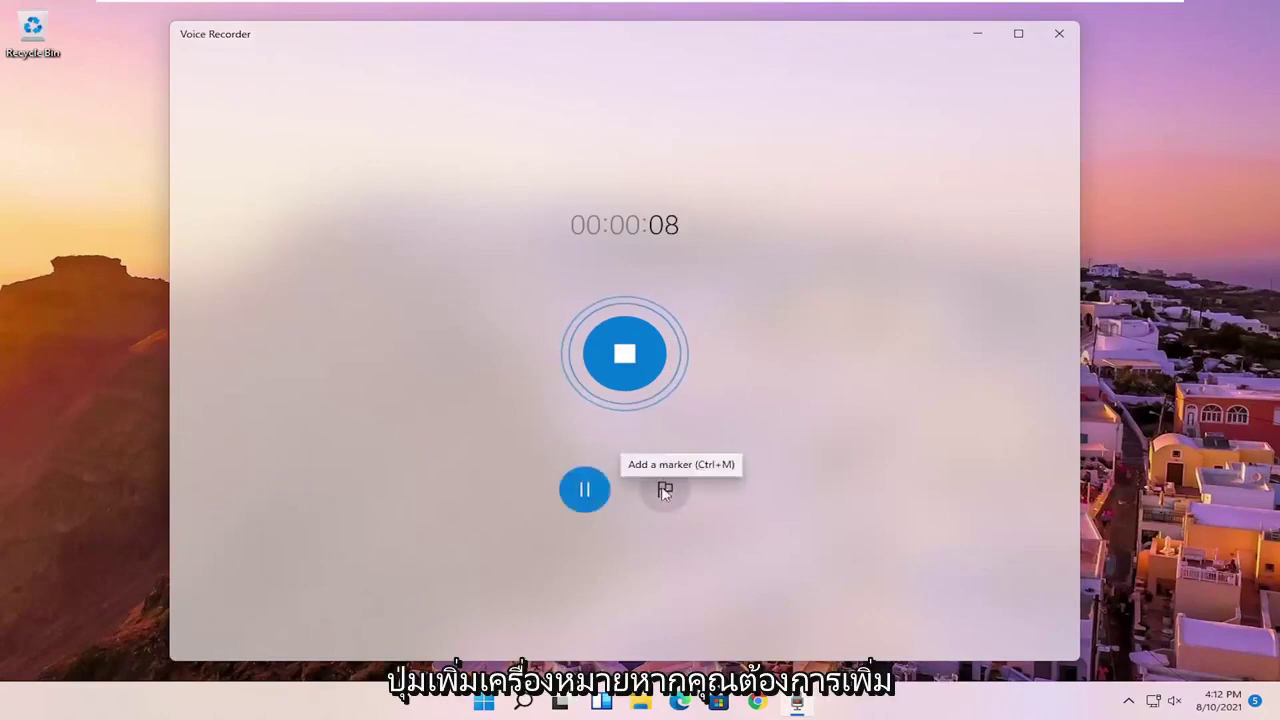
left_click(662, 492)
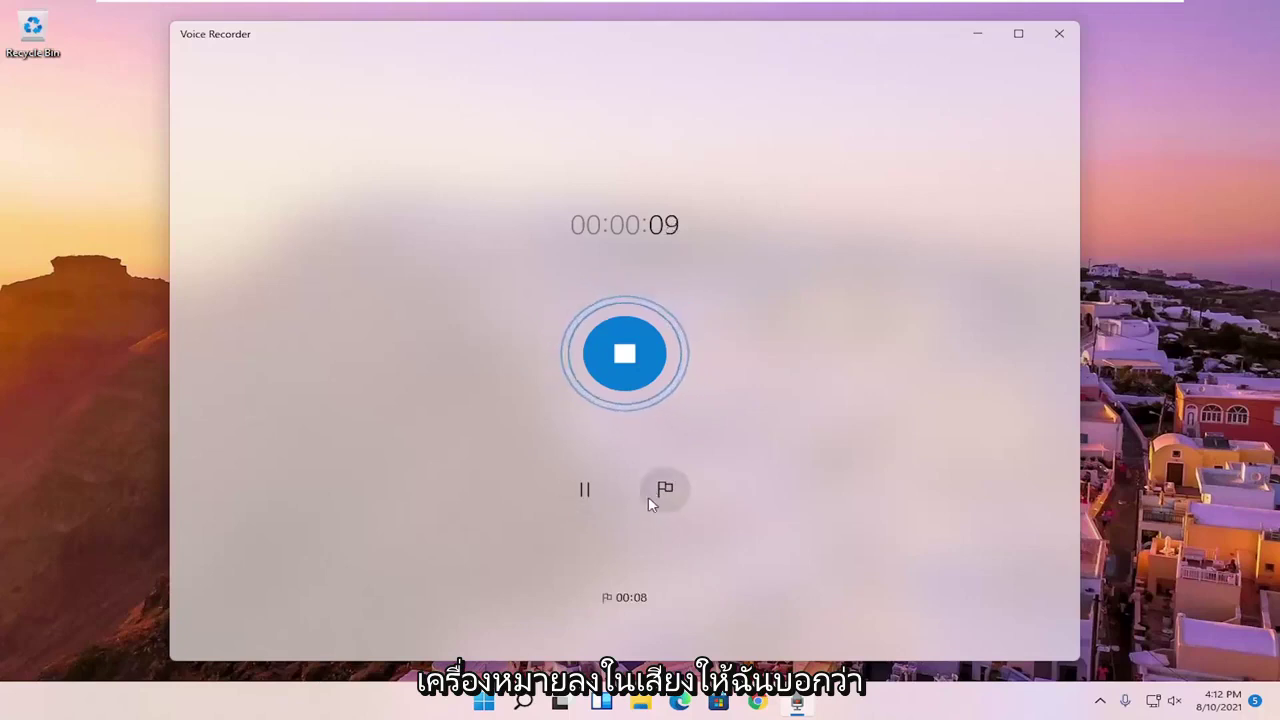
left_click(665, 494)
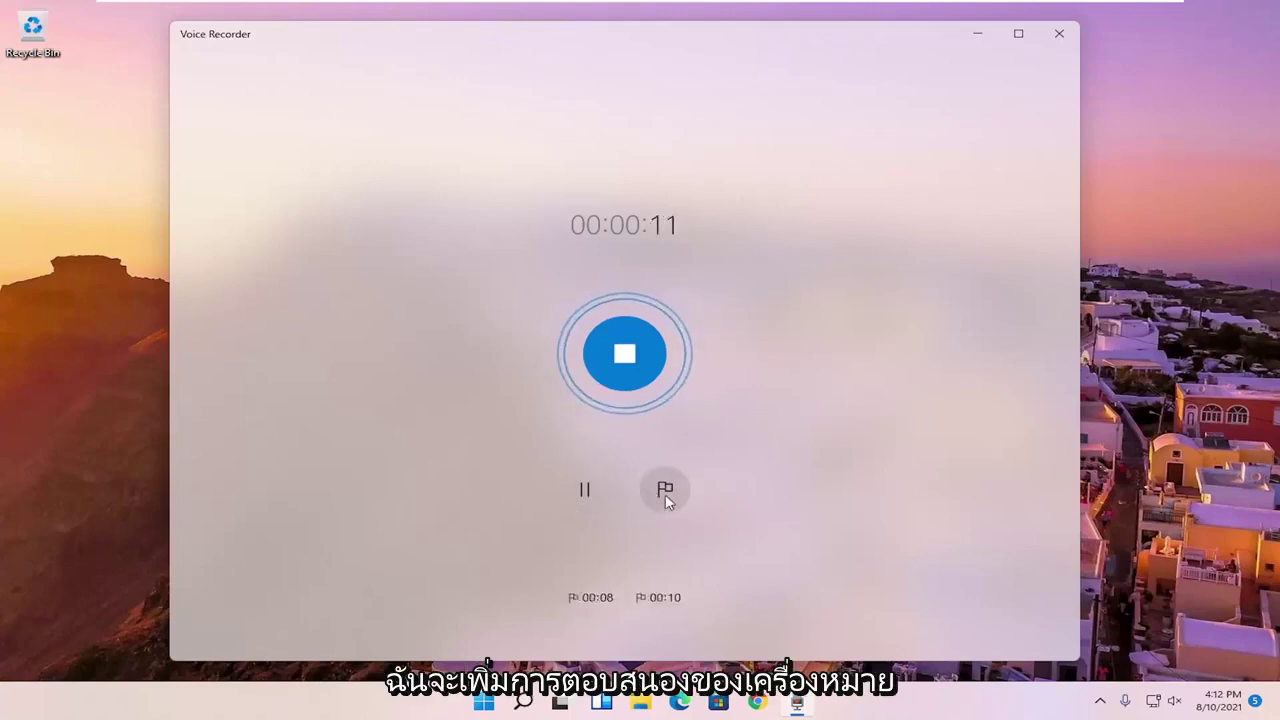
left_click(665, 494)
left_click(587, 505)
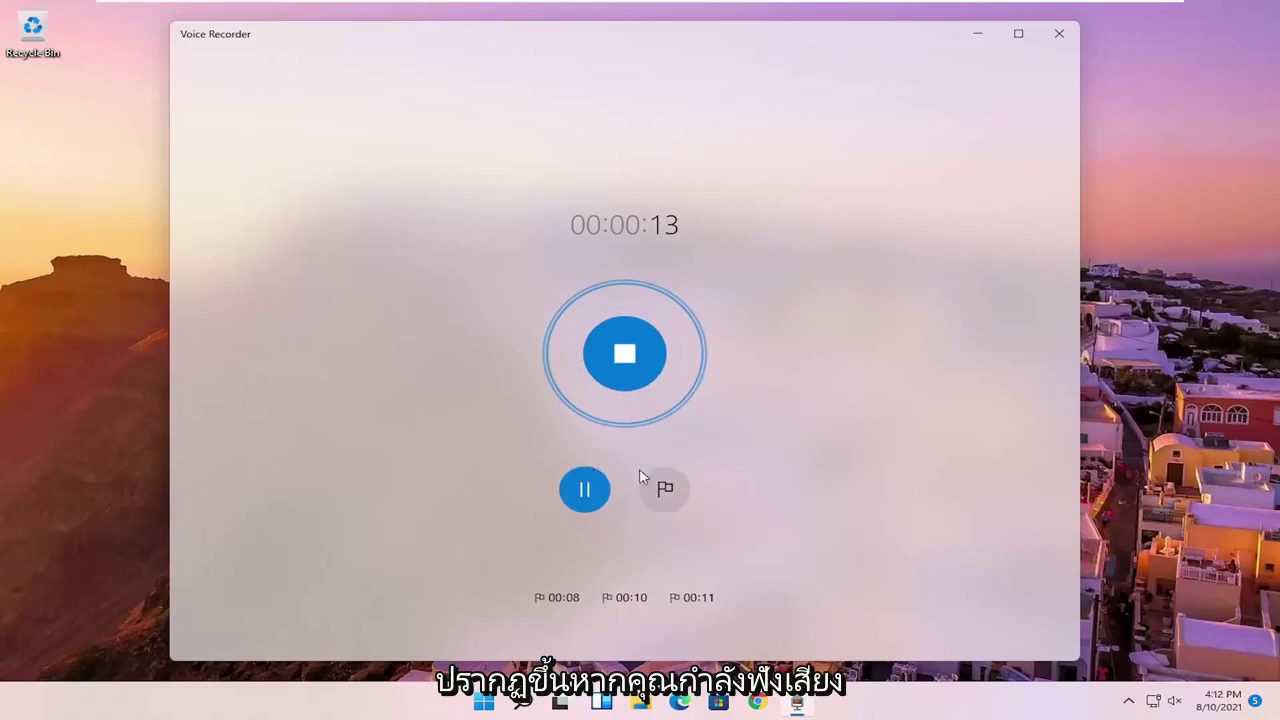
left_click(618, 356)
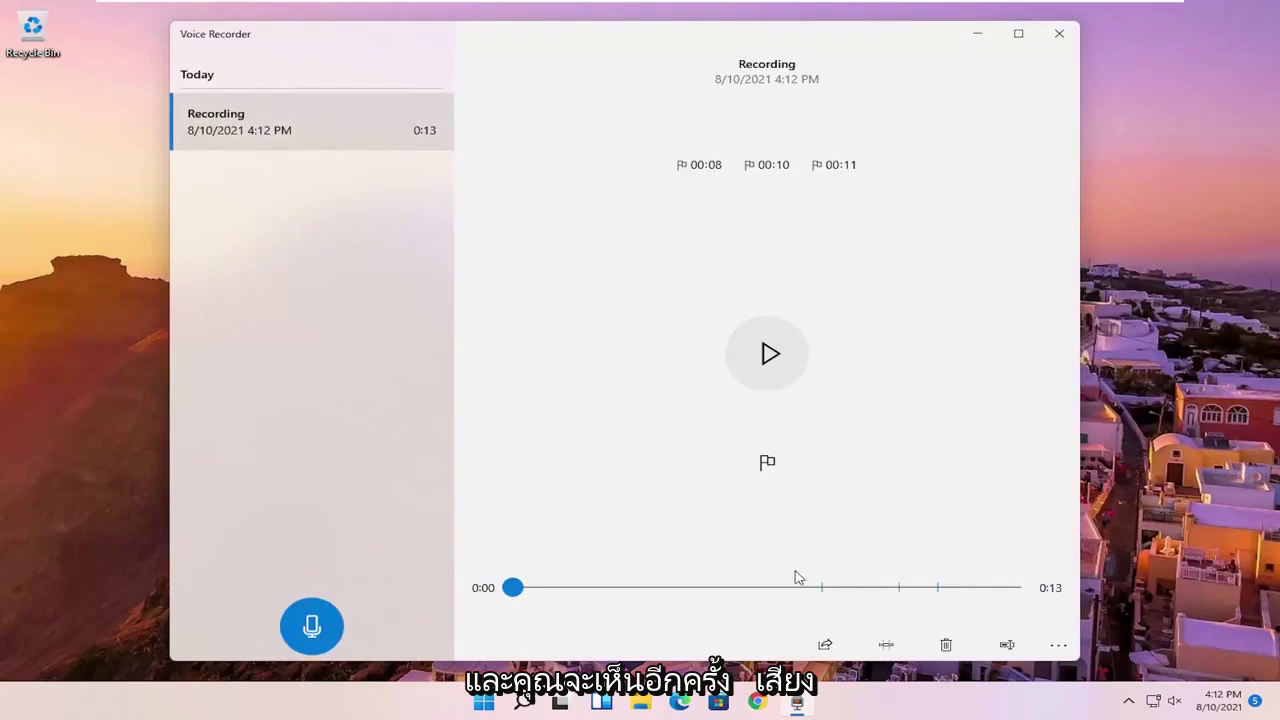
Pause playback and jump through the markers at 00:11, 00:10 and 00:08.
left_click(778, 371)
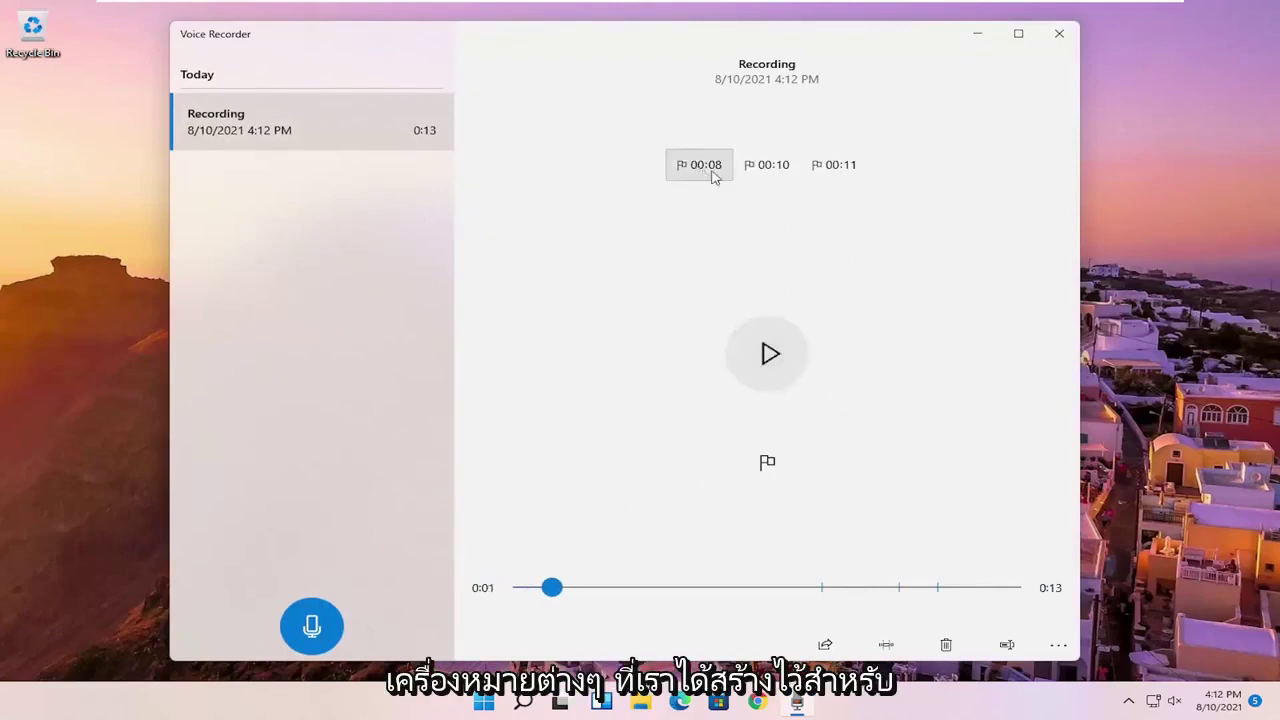
left_click(843, 170)
left_click(768, 168)
left_click(688, 170)
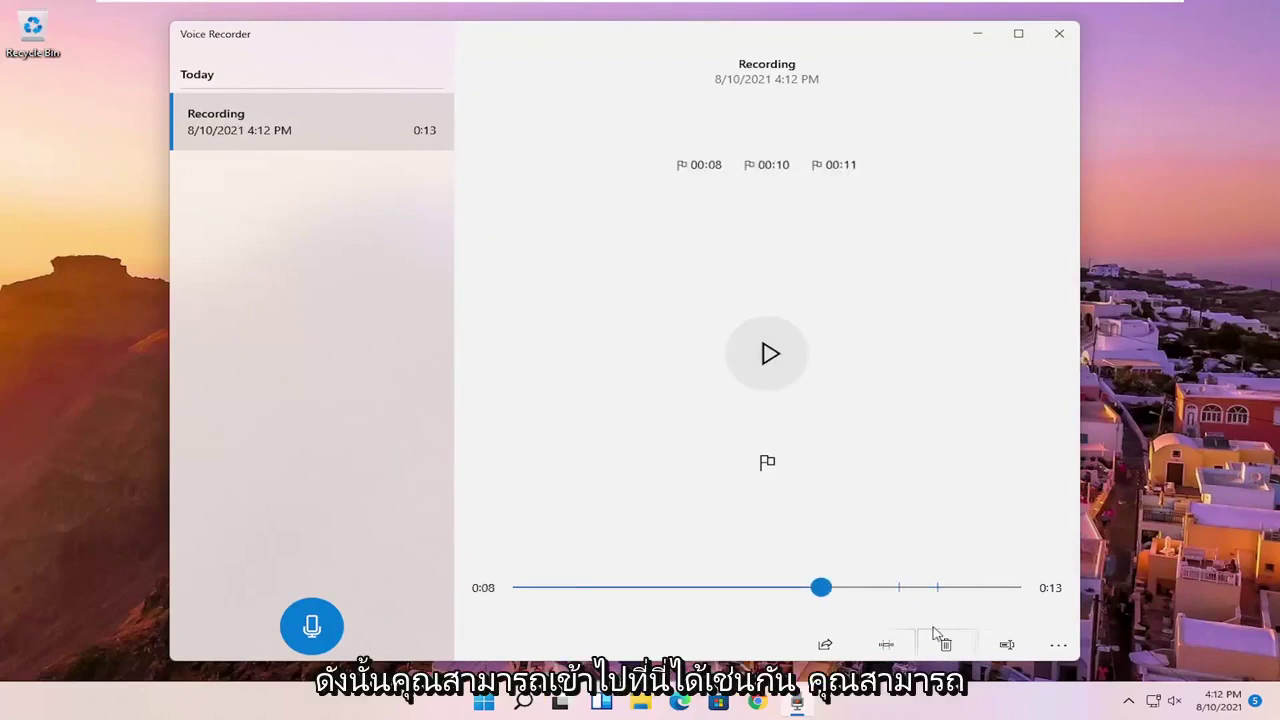
Review the clip's Share options, leaving Nearby sharing Off, and close without sharing.
left_click(825, 645)
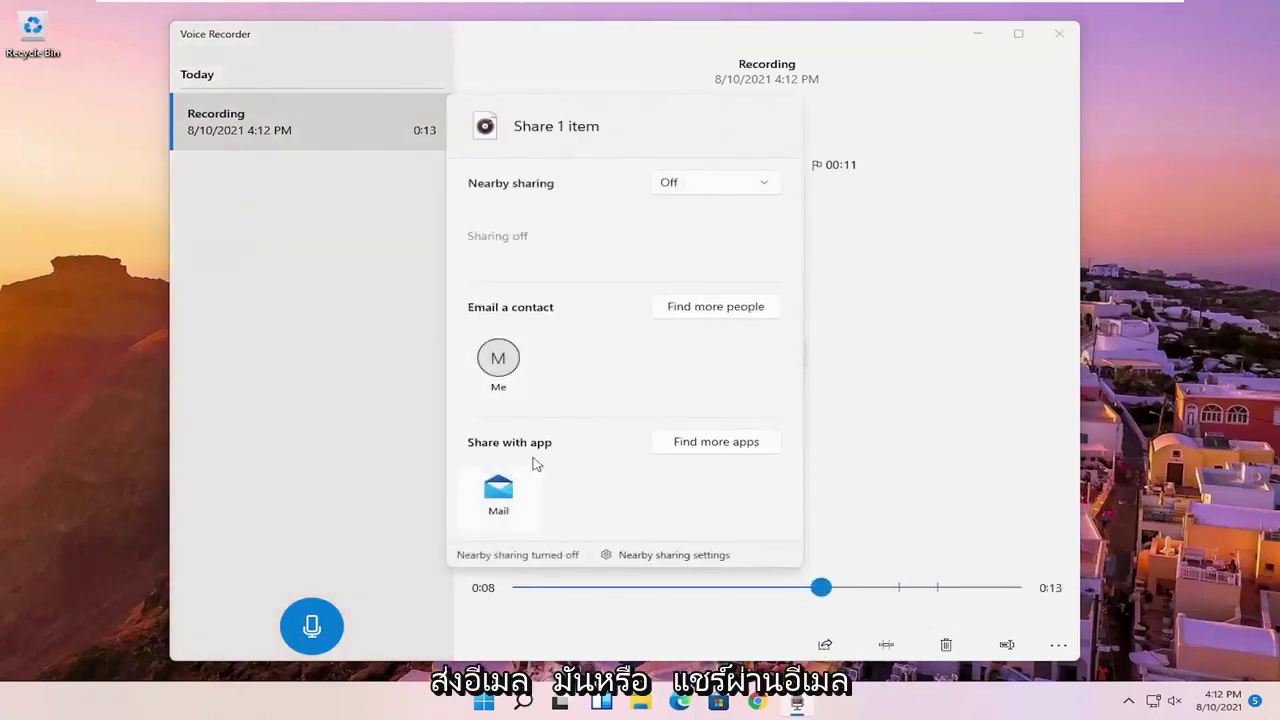
left_click(693, 185)
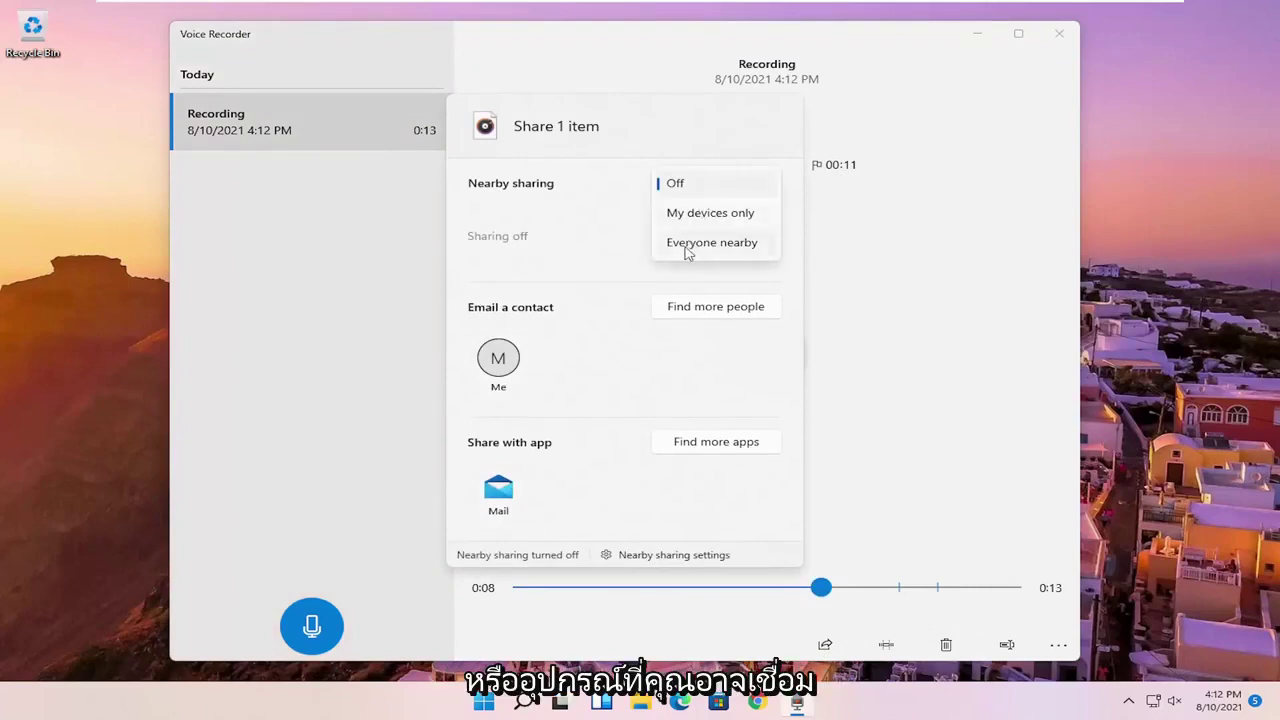
left_click(883, 388)
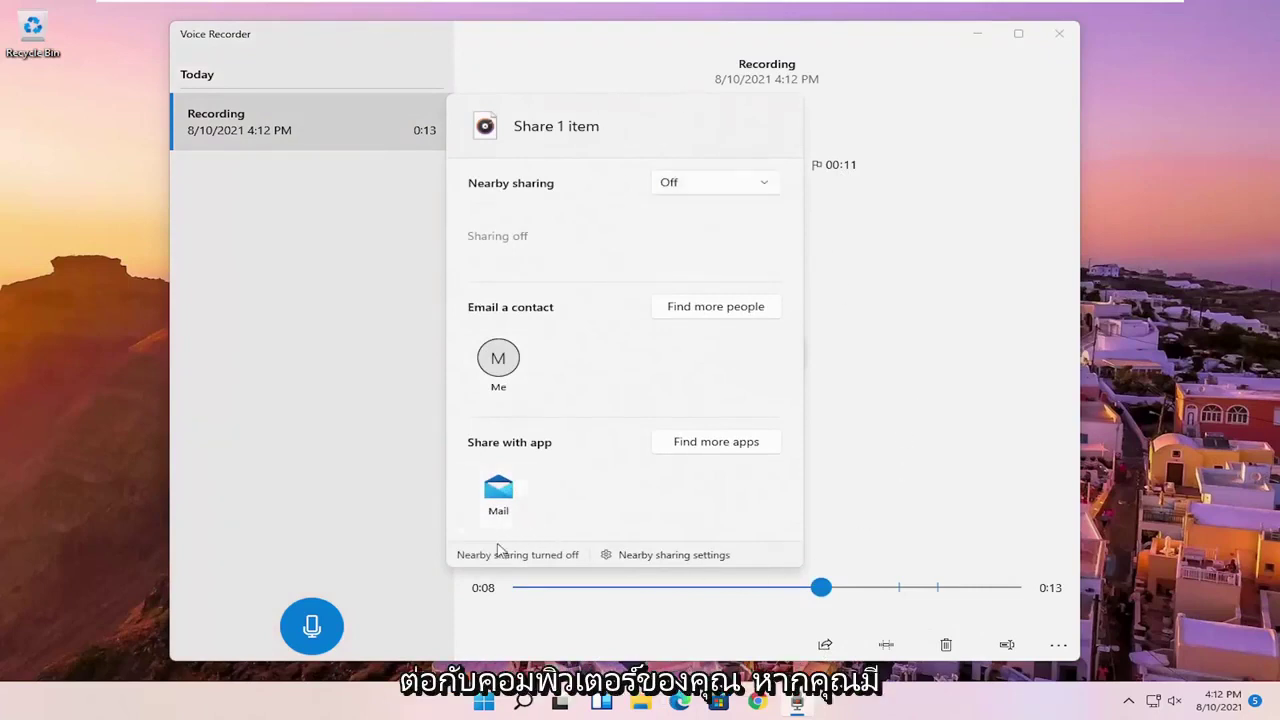
left_click(310, 441)
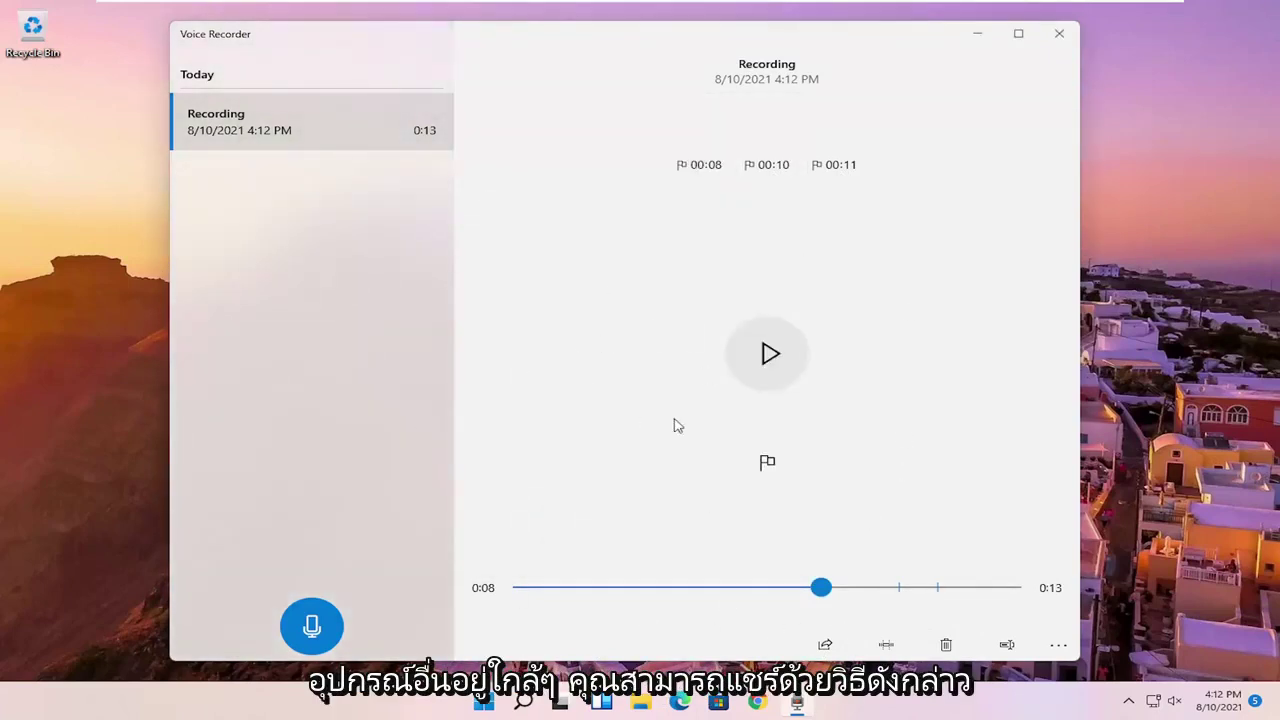
Test-trim the clip without keeping changes, play it from 00:08, then begin renaming it.
left_click(889, 646)
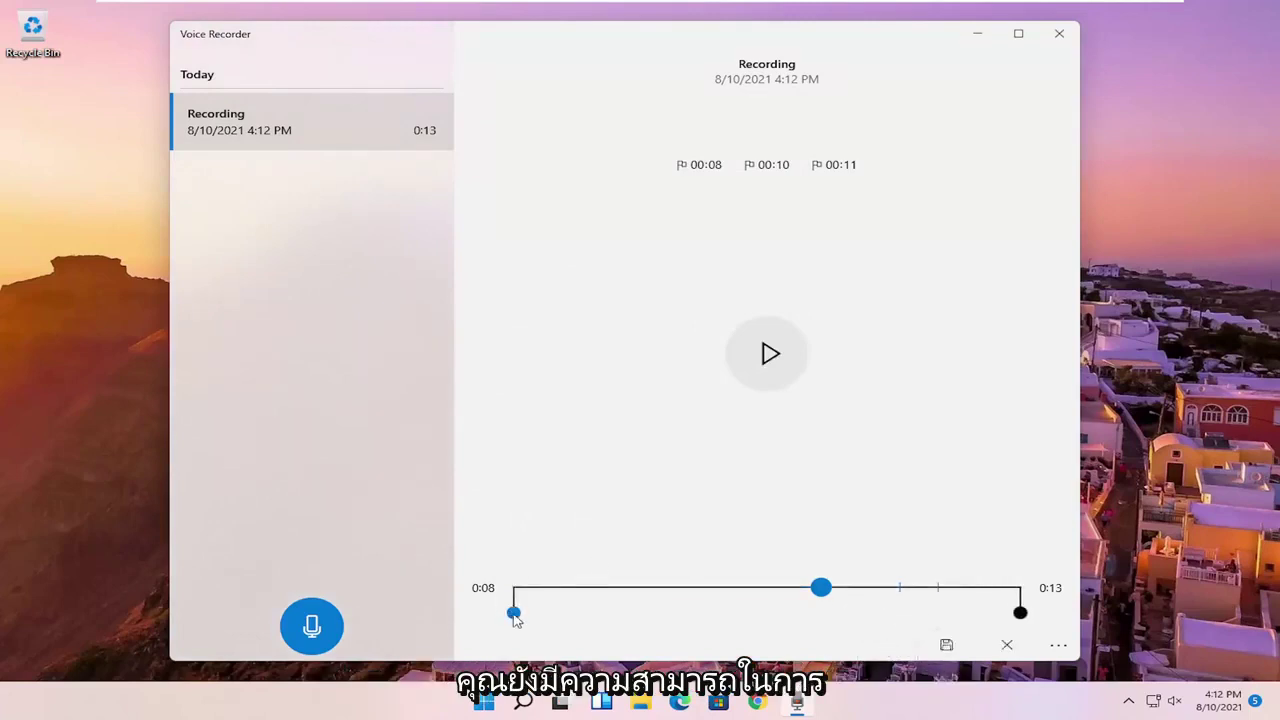
mouse_move(515, 618)
left_mouse_down()
mouse_move(550, 614)
mouse_move(510, 610)
left_mouse_up()
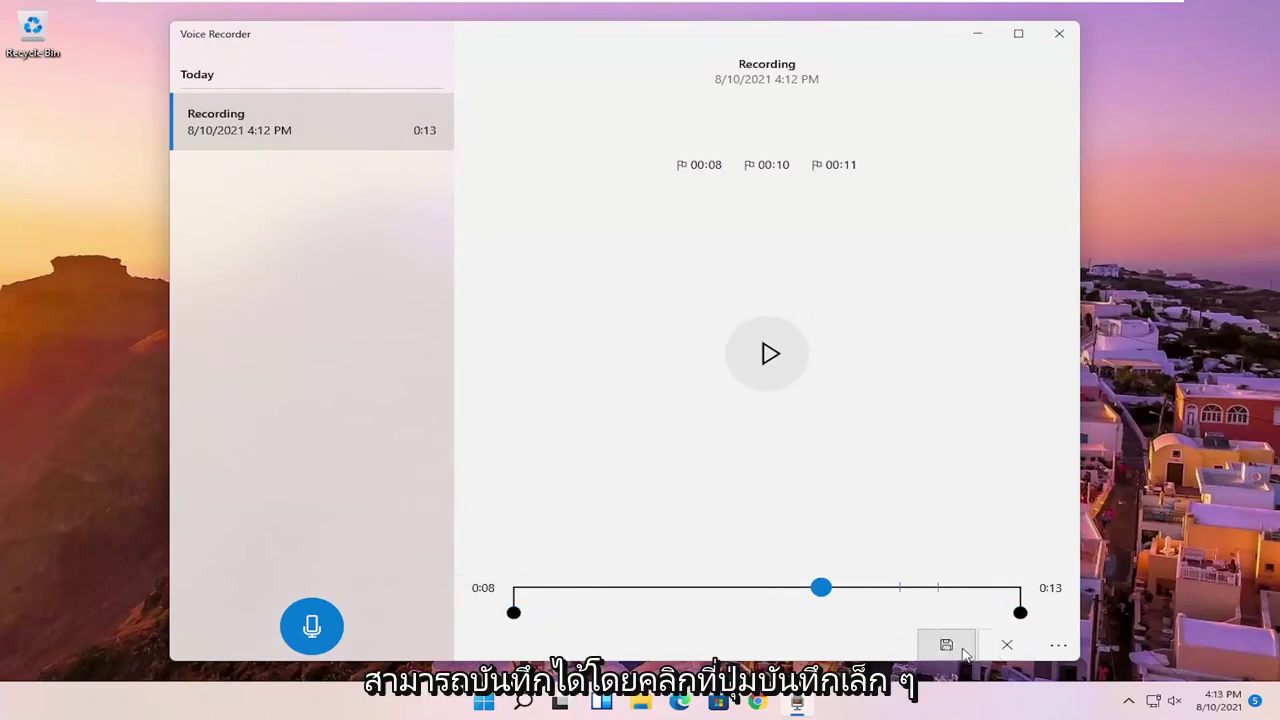
left_click(1007, 645)
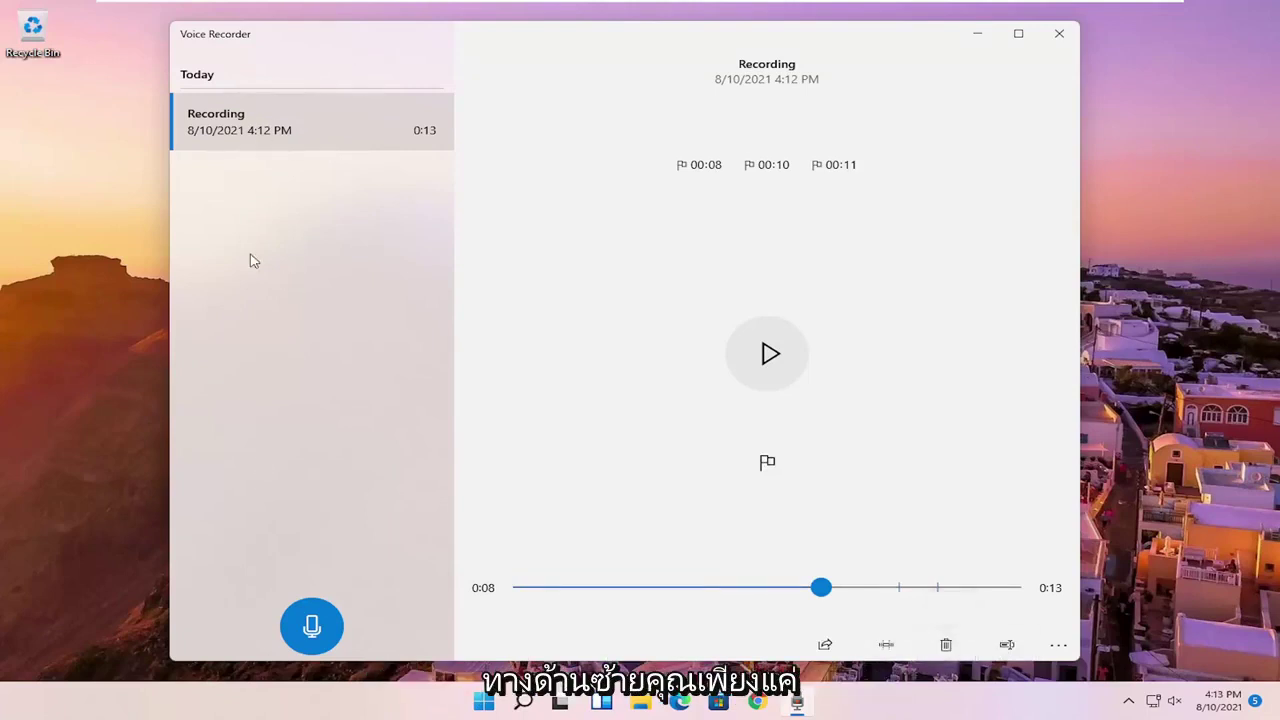
left_click(300, 120)
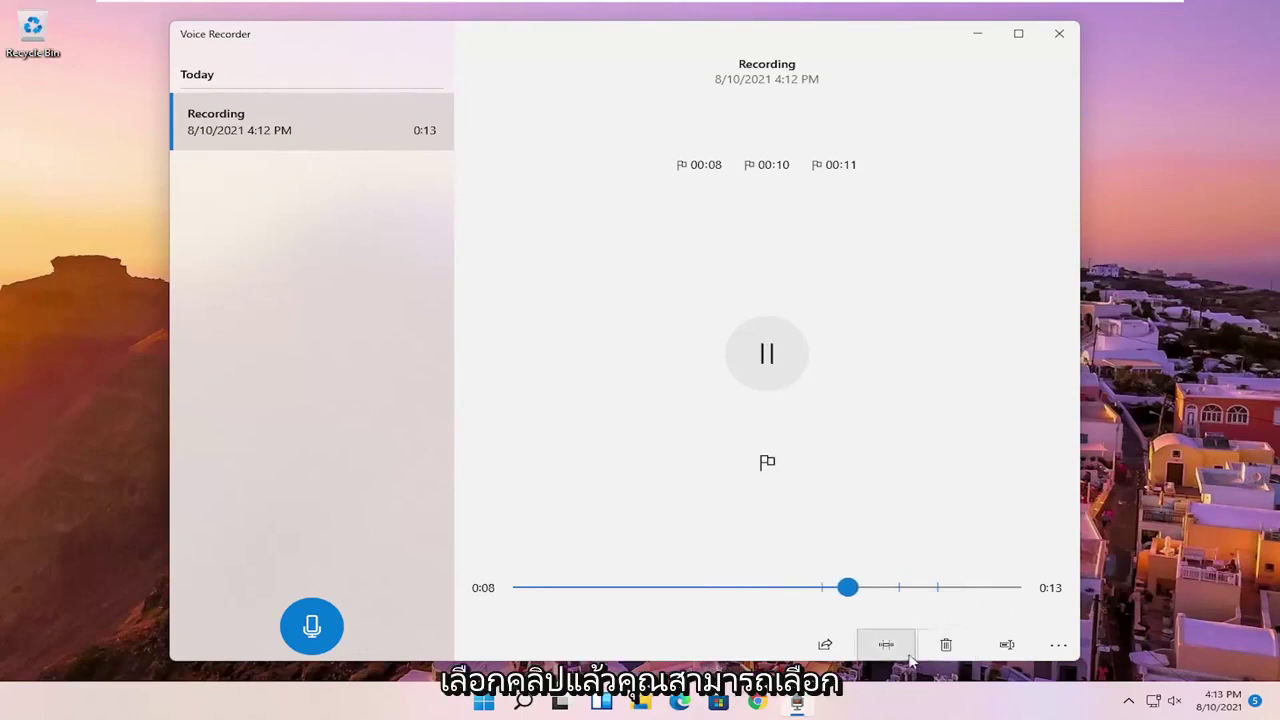
left_click(1007, 645)
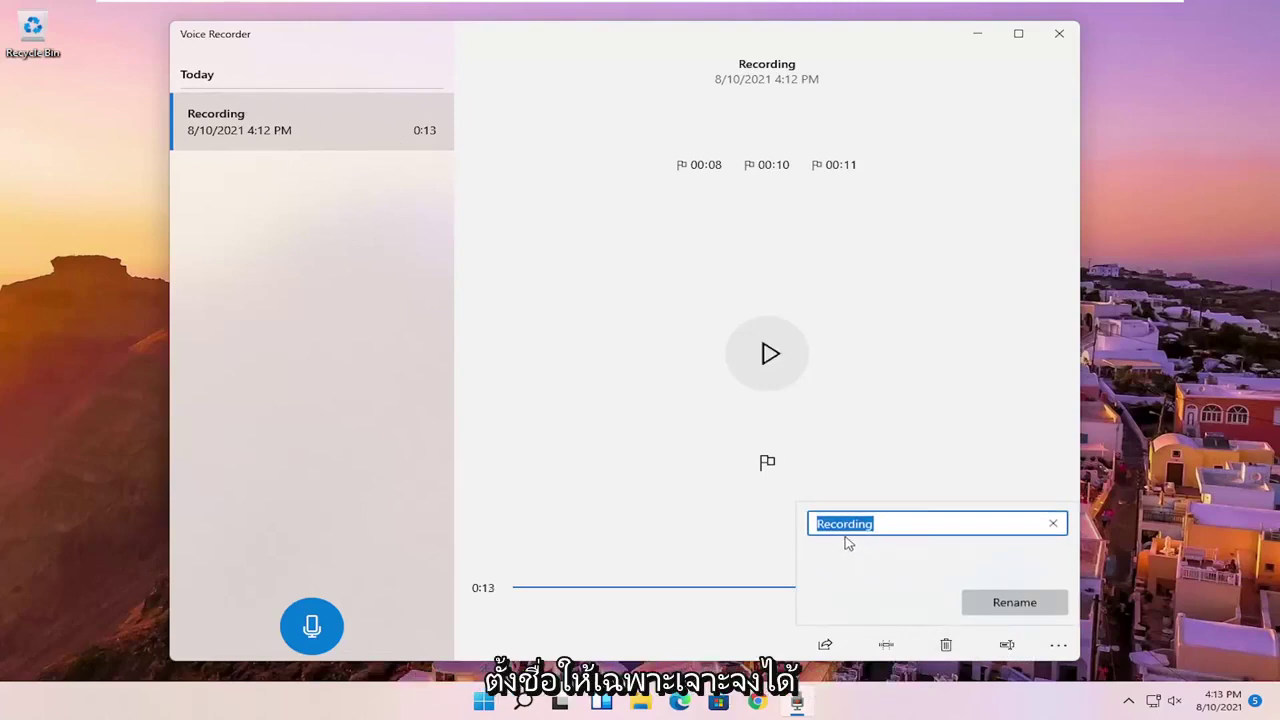
Rename the recording to 'What The Clip Is'.
key("BackSpace")
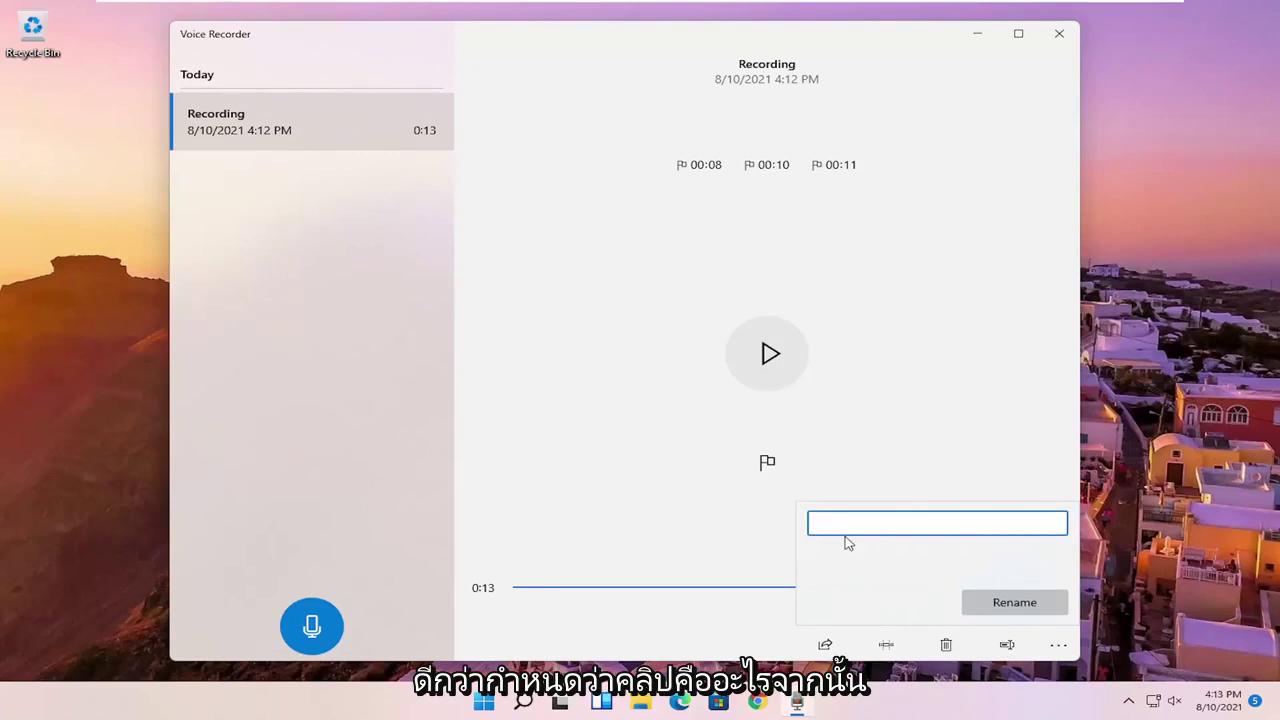
type("What The Clips")
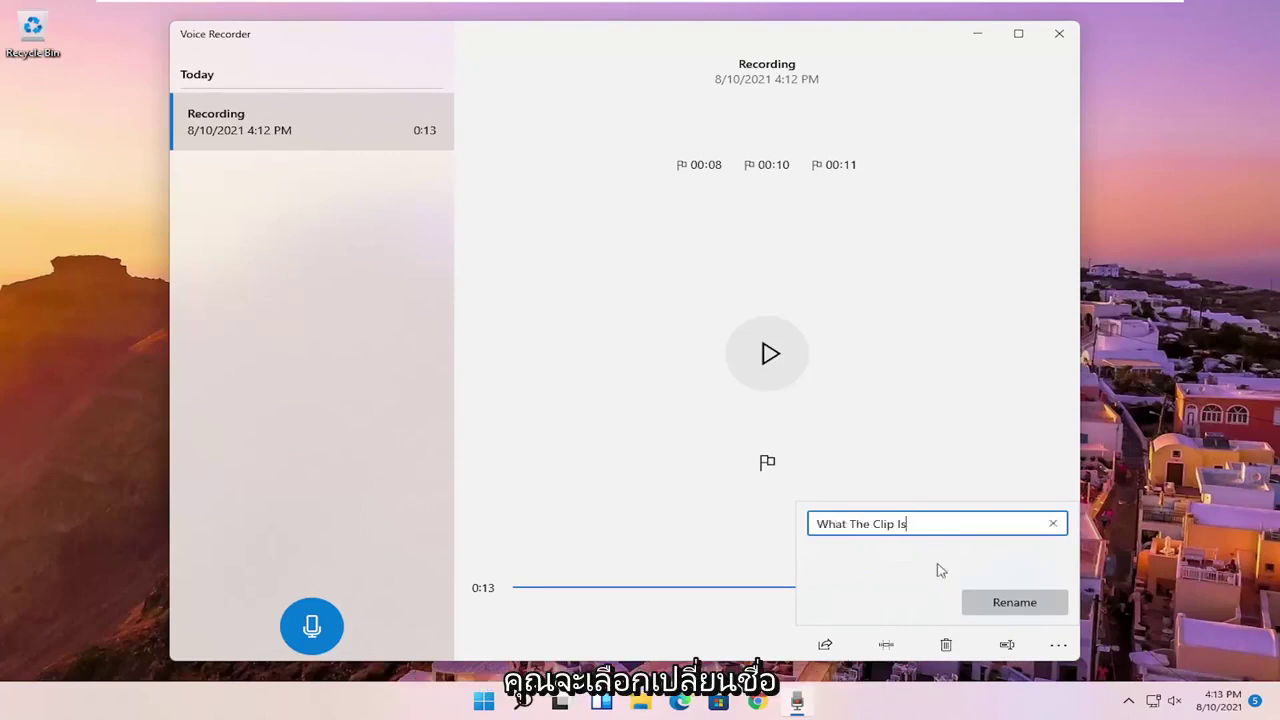
left_click(1014, 602)
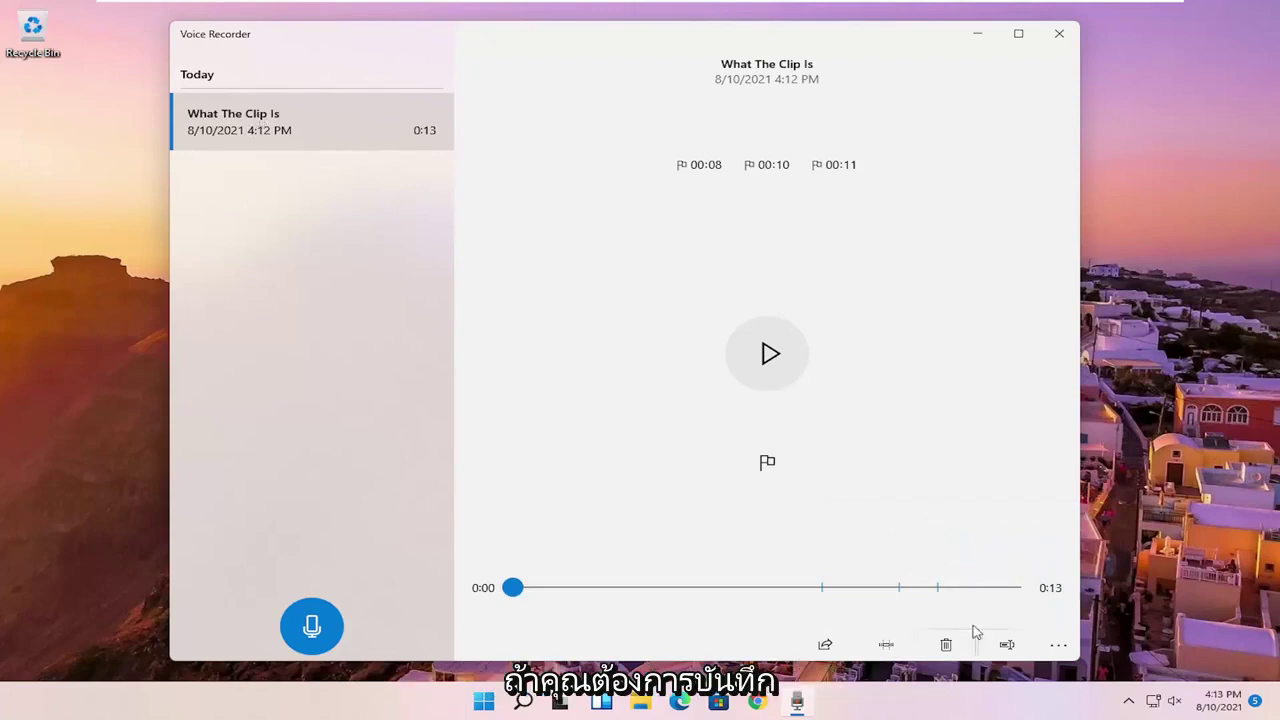
Open the recording's file location in the Sound recordings folder.
left_click(1060, 645)
left_click(1064, 646)
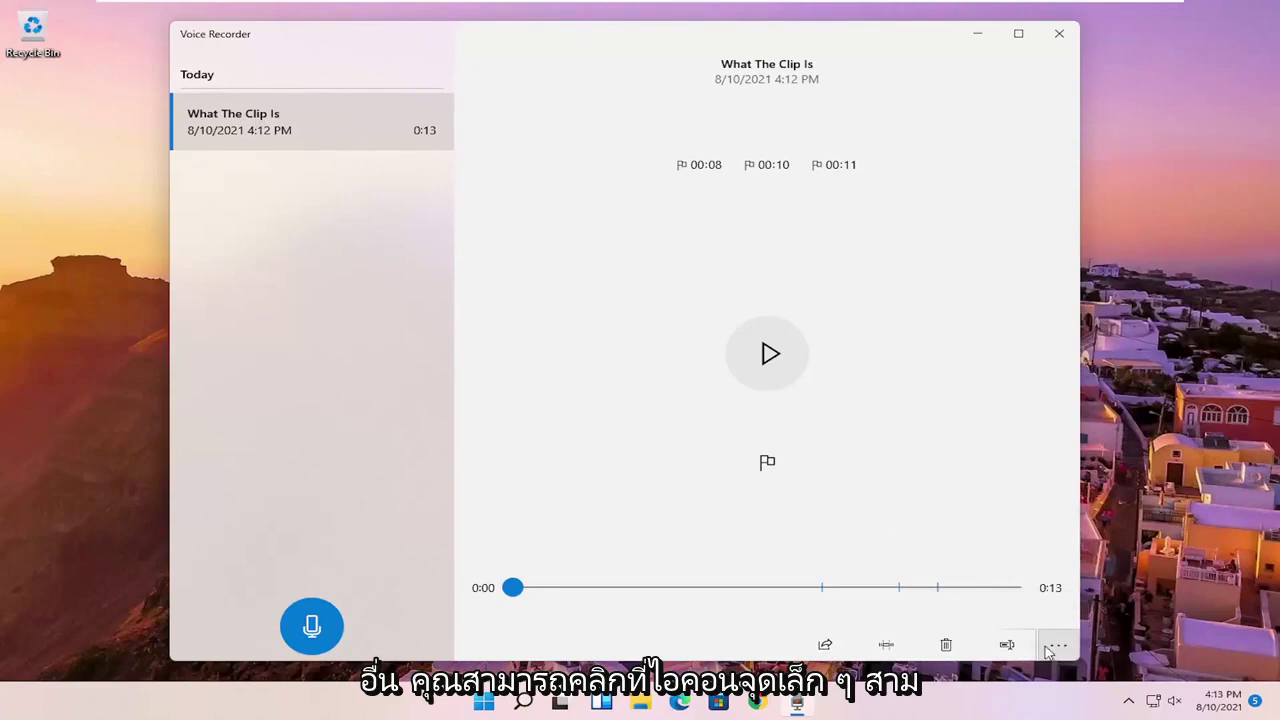
left_click(1062, 648)
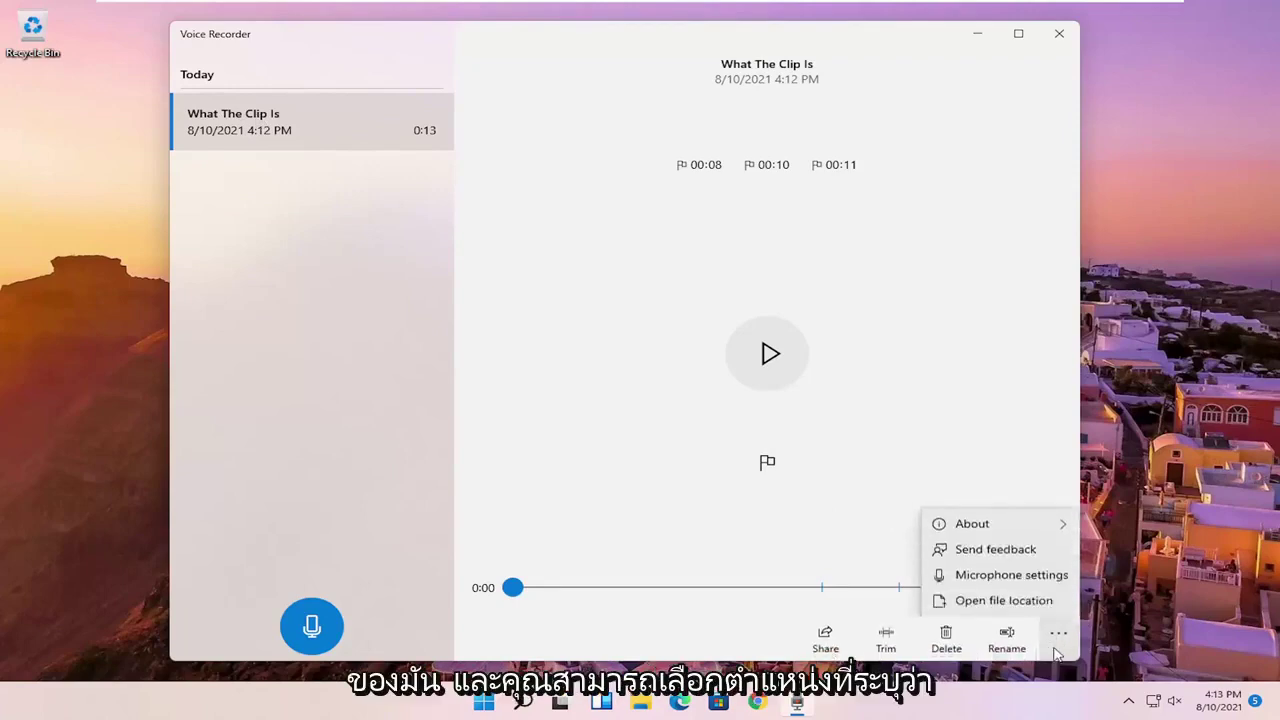
left_click(1013, 600)
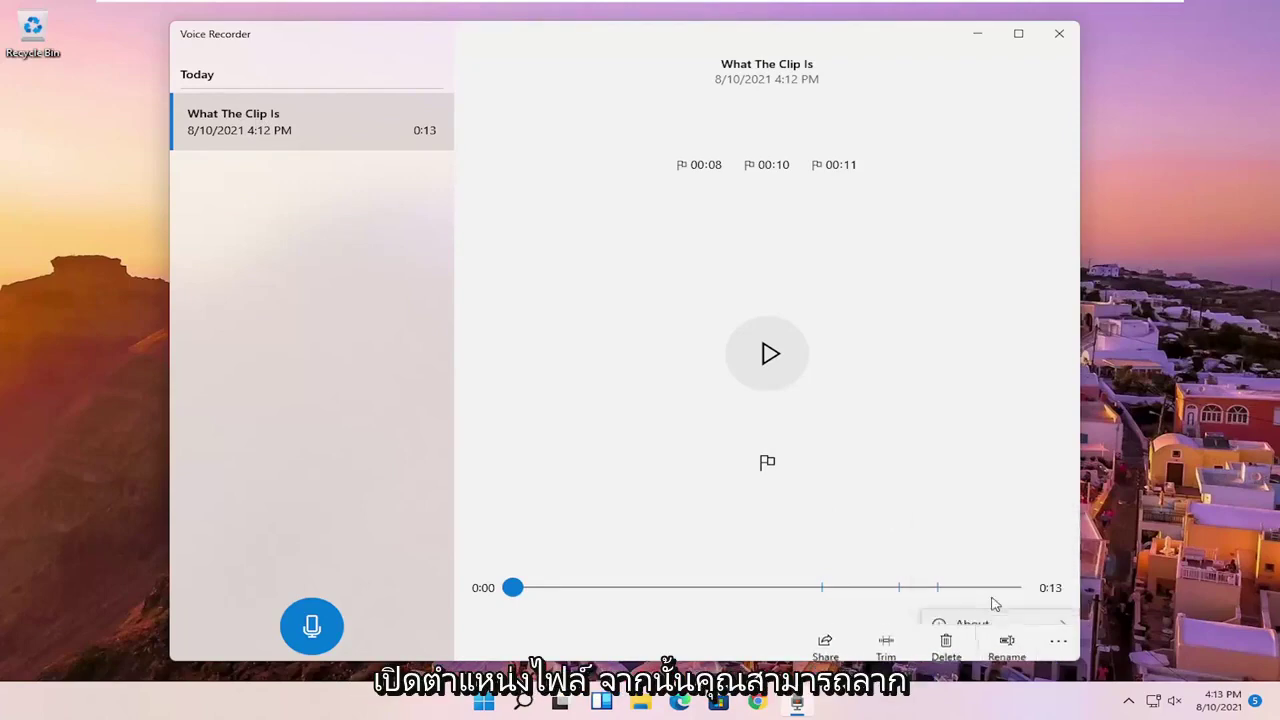
left_click_drag(352, 260, 400, 262)
Check in the file's Properties that the clip is M4A, then close the Sound recordings folder.
right_click(363, 260)
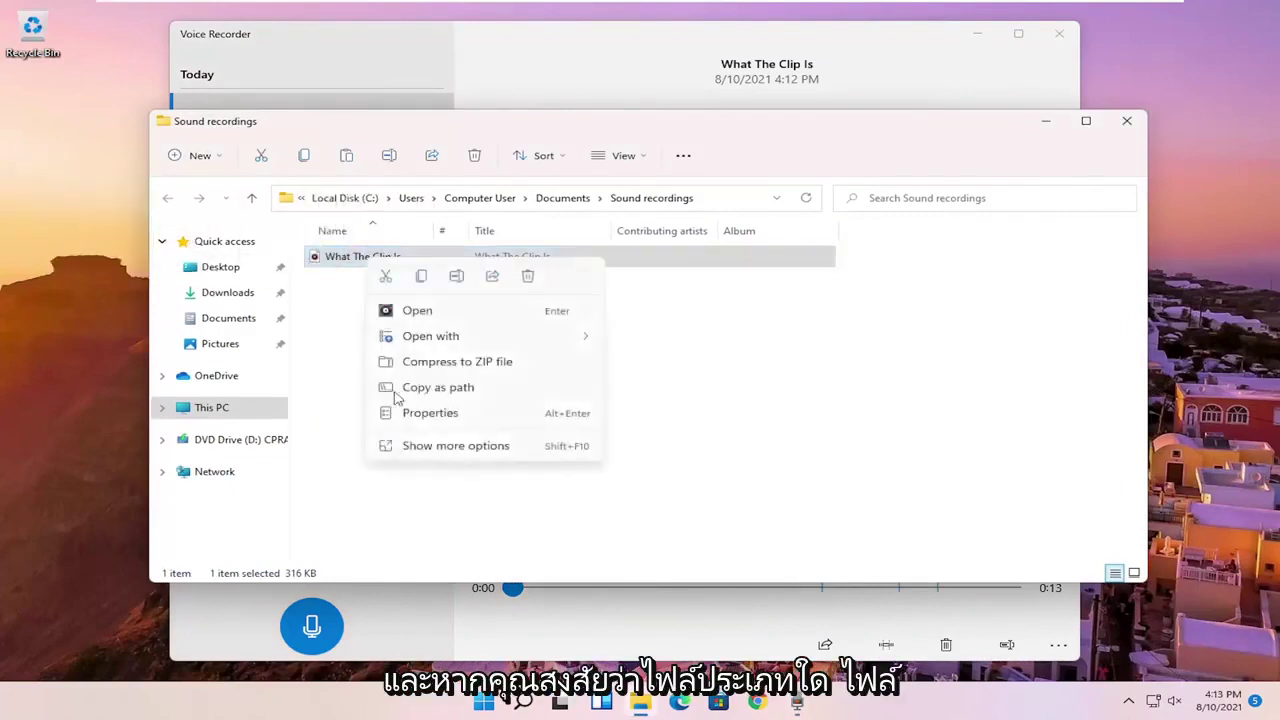
left_click(420, 413)
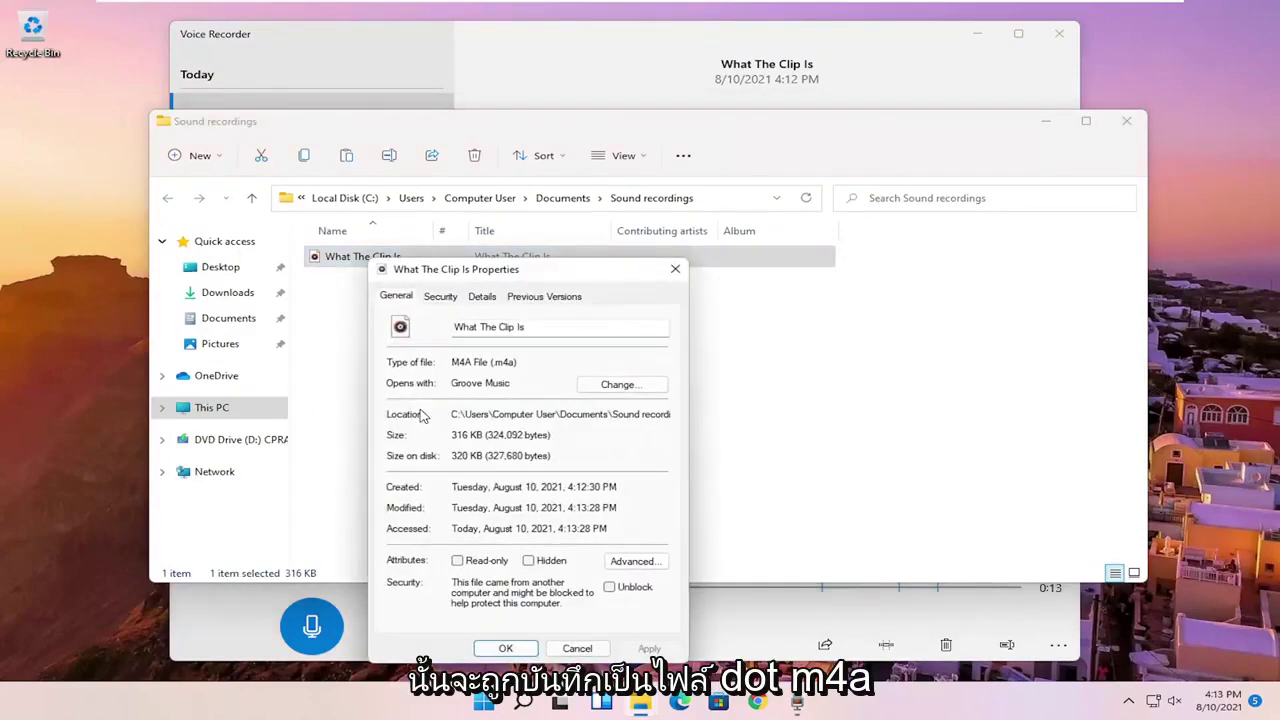
left_click(675, 269)
left_click(1126, 121)
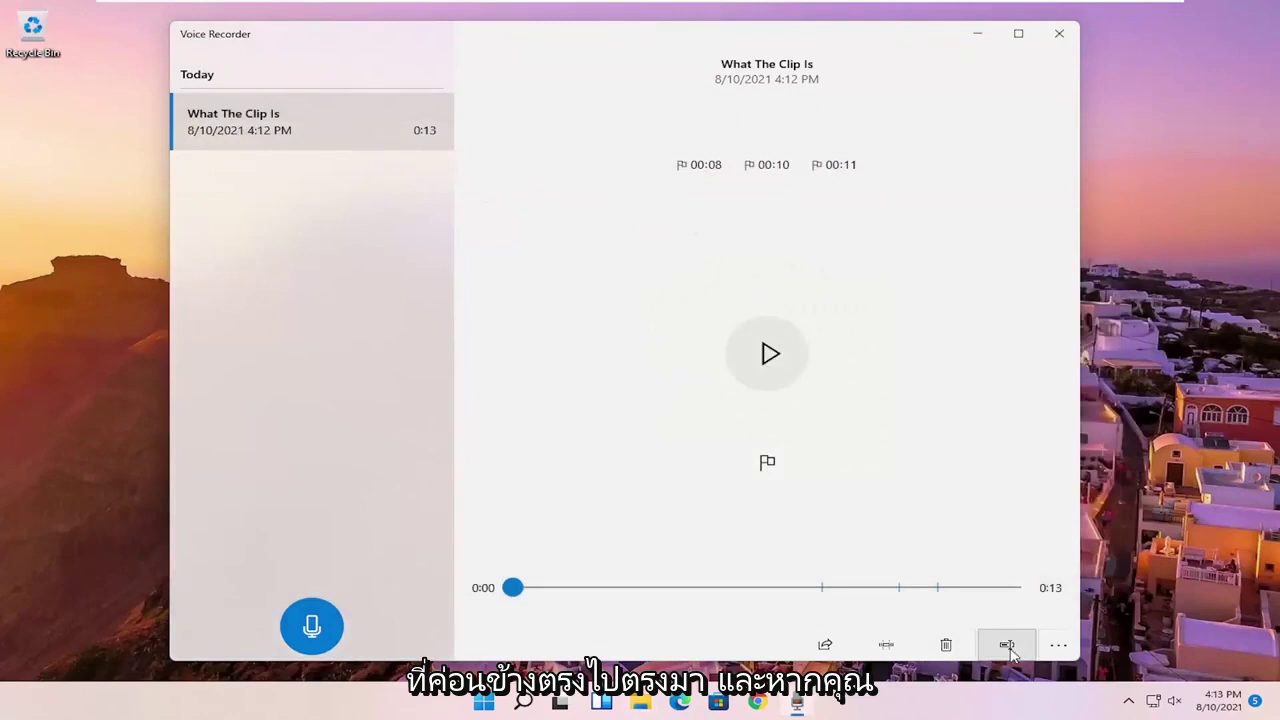
Check Microphone privacy settings to confirm Voice Recorder is allowed, then close Settings.
left_click(1066, 648)
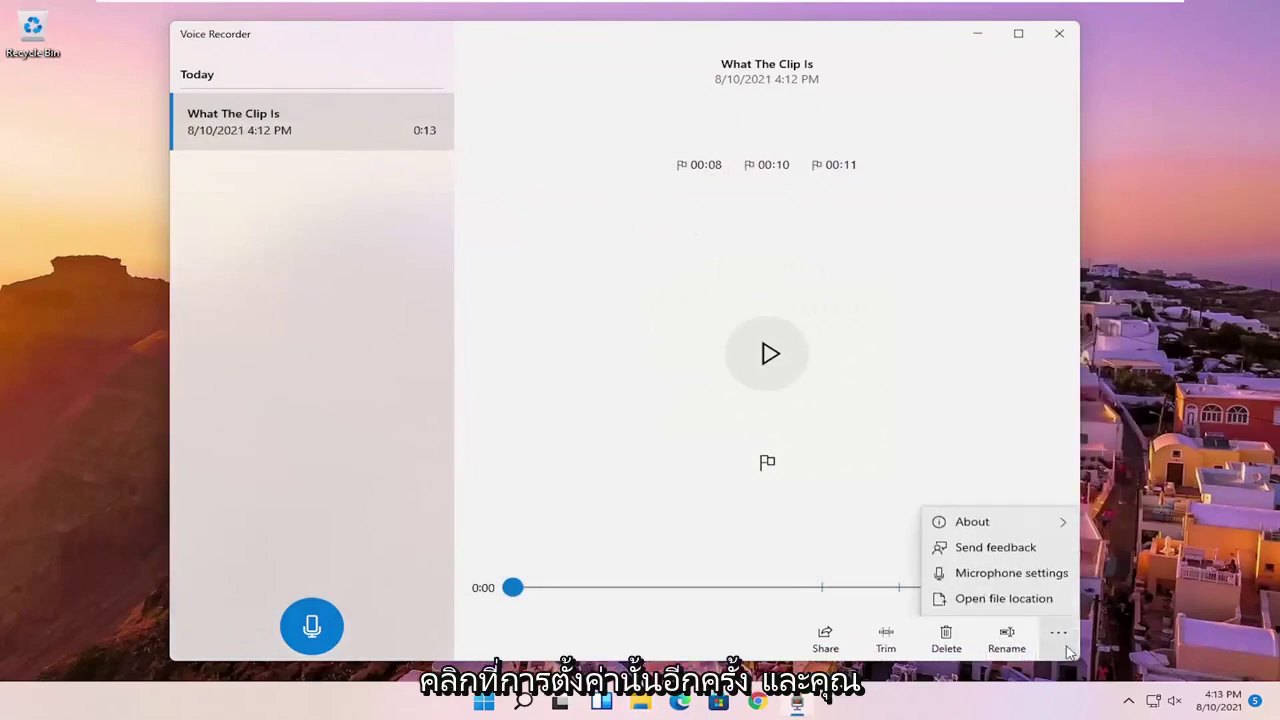
left_click(1025, 576)
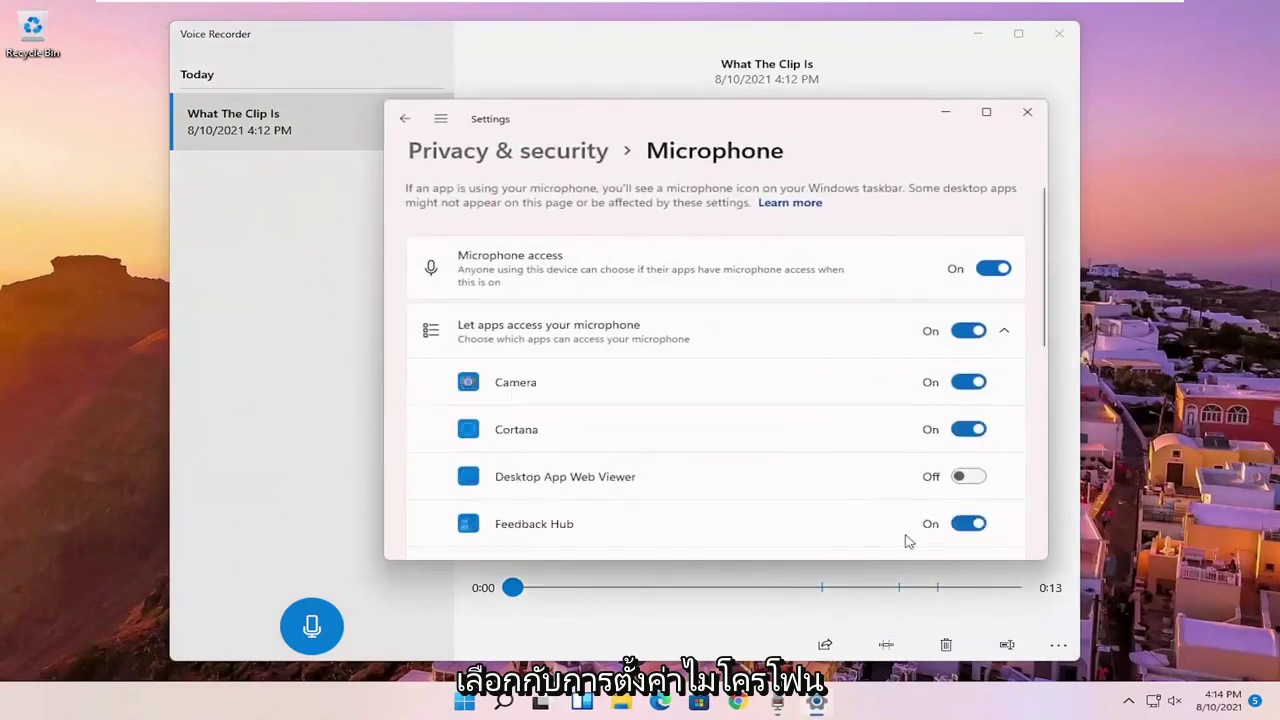
scroll(888, 294, "down", 1)
scroll(766, 289, "down", 1)
scroll(766, 366, "down", 2)
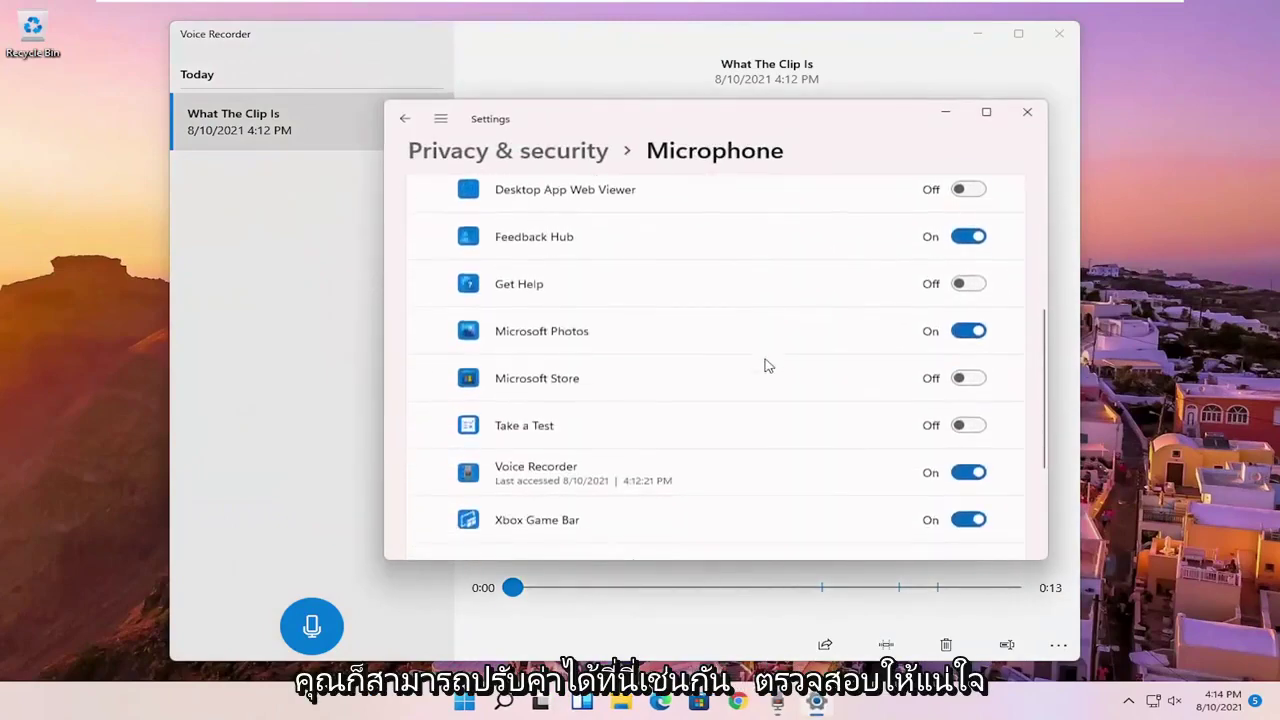
scroll(614, 372, "down", 1)
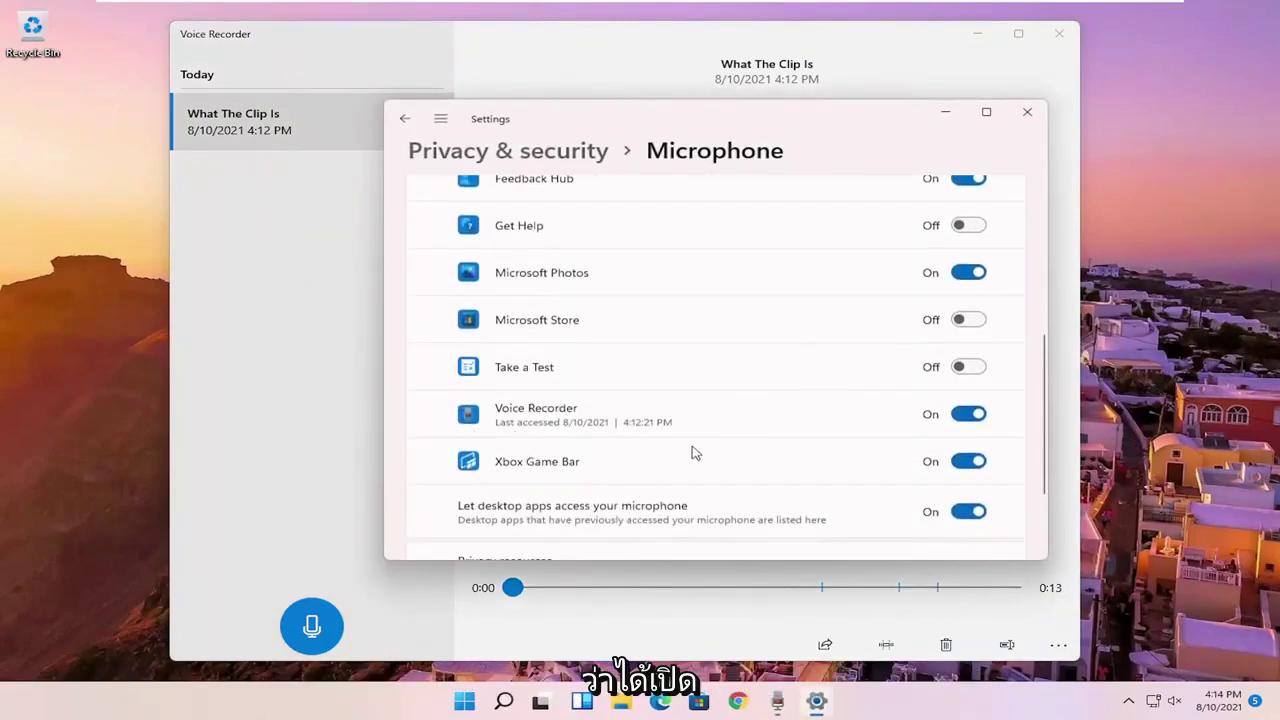
scroll(680, 440, "down", 2)
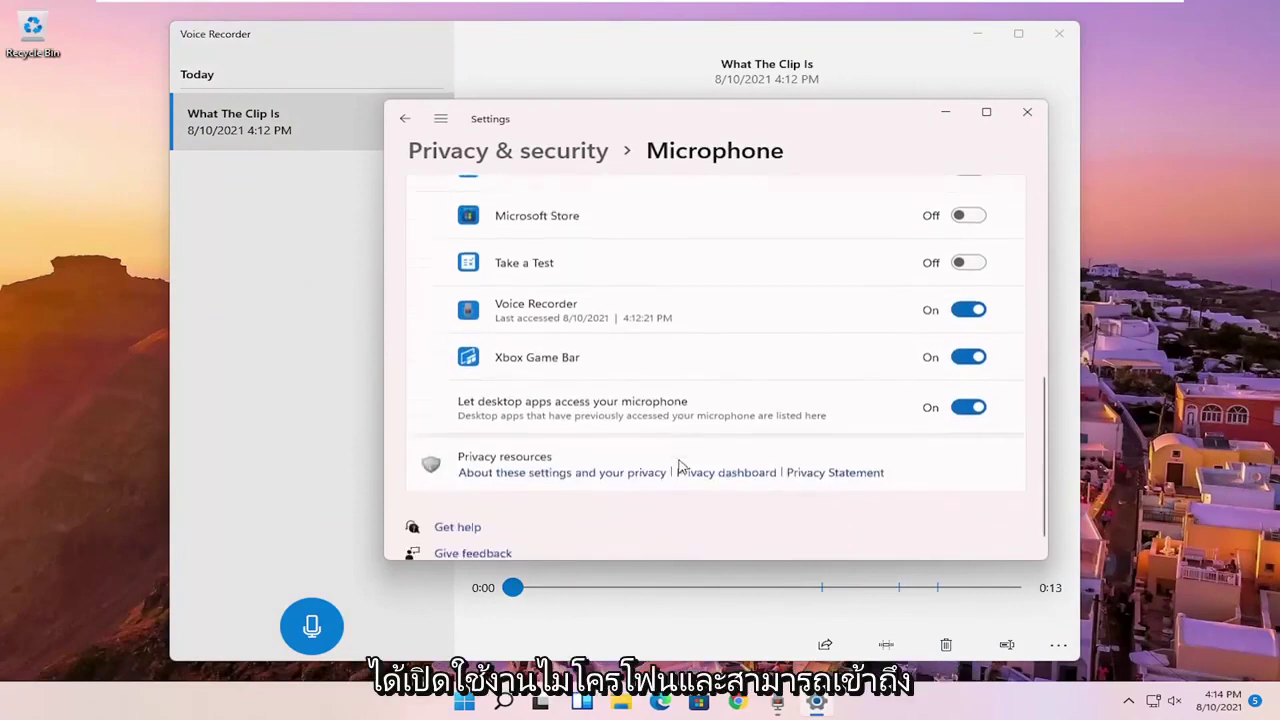
left_click(1030, 114)
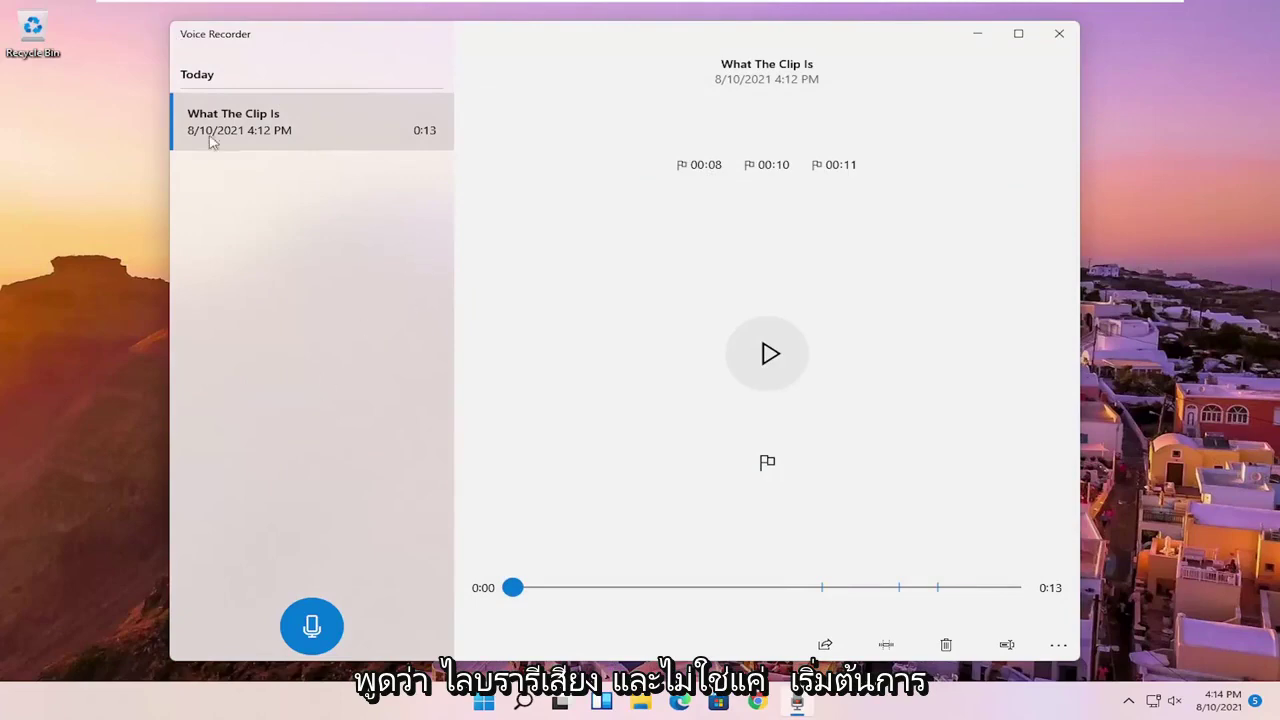
Close Voice Recorder and reopen it through a Windows Search for 'audio'.
left_click(1059, 33)
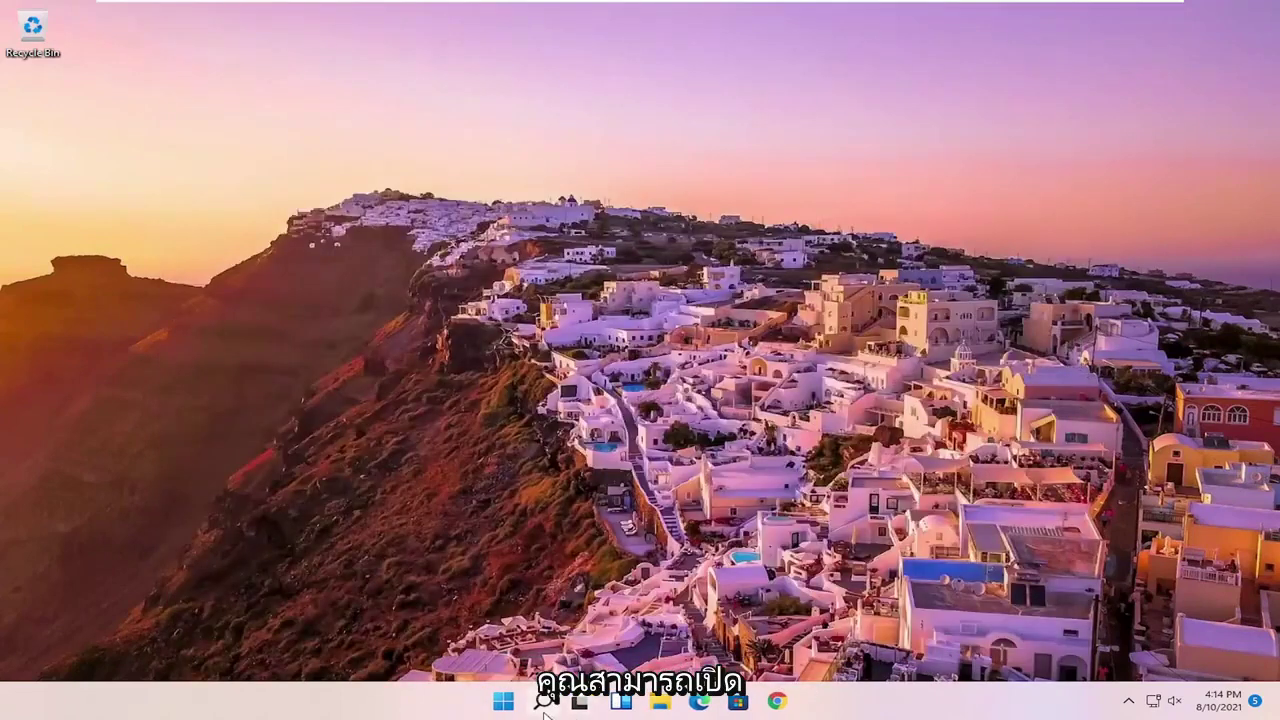
left_click(544, 711)
type("audio")
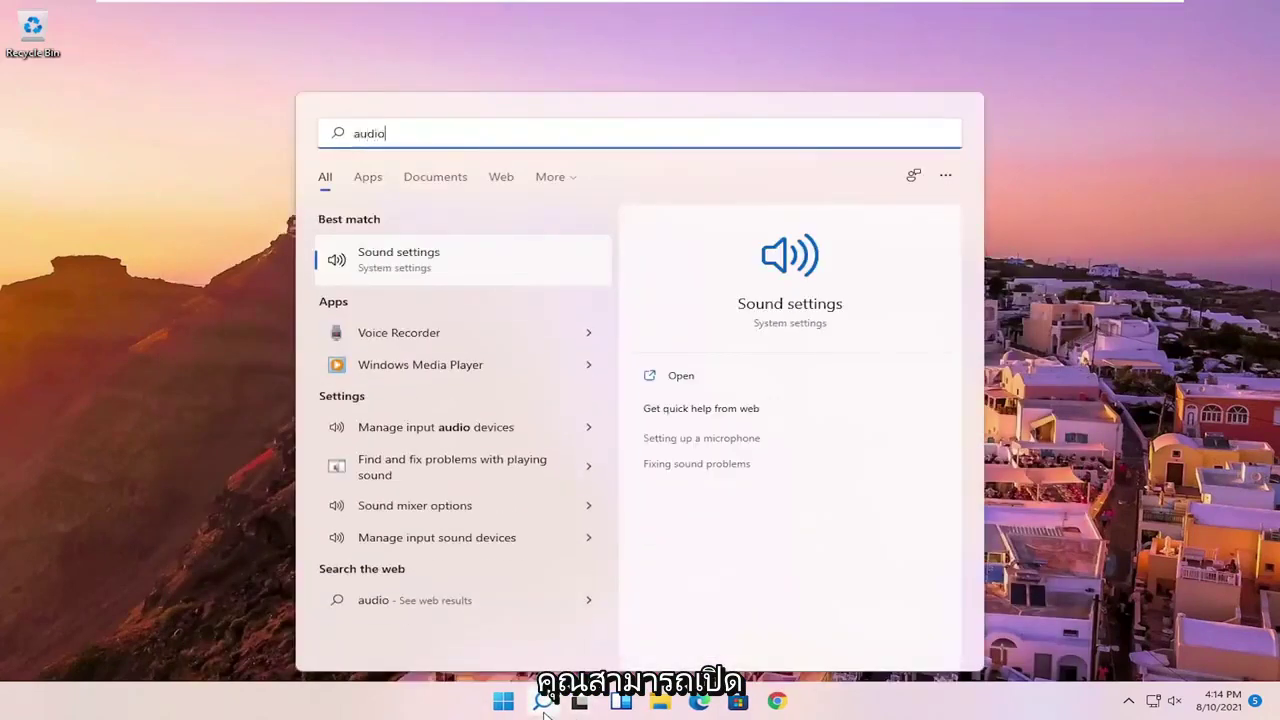
left_click(446, 332)
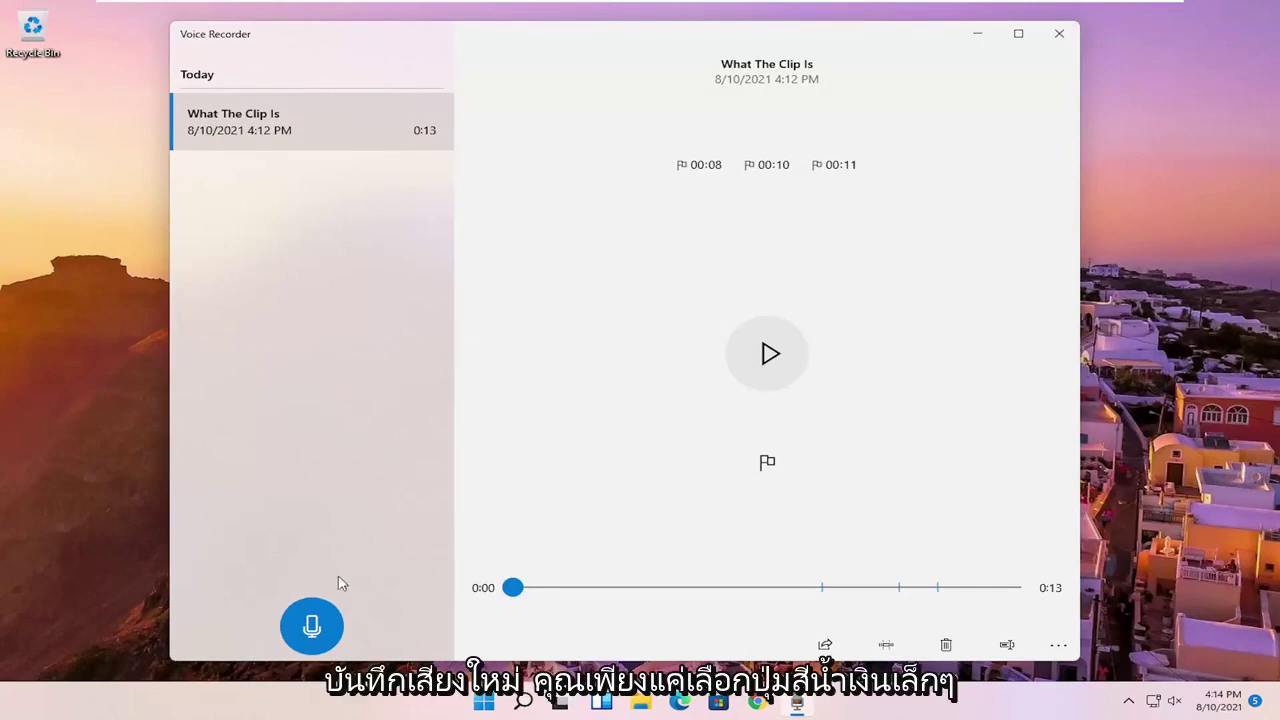
Record a 2-second extra clip, then close Voice Recorder.
left_click(312, 627)
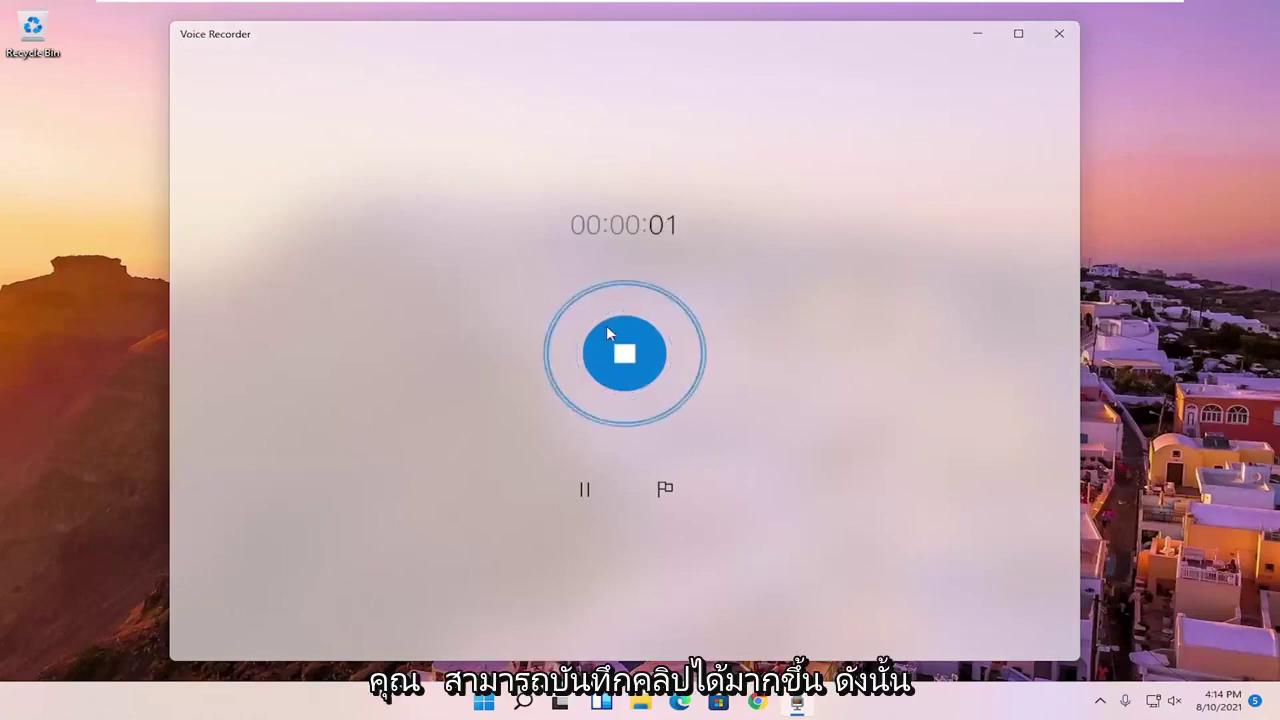
left_click(626, 354)
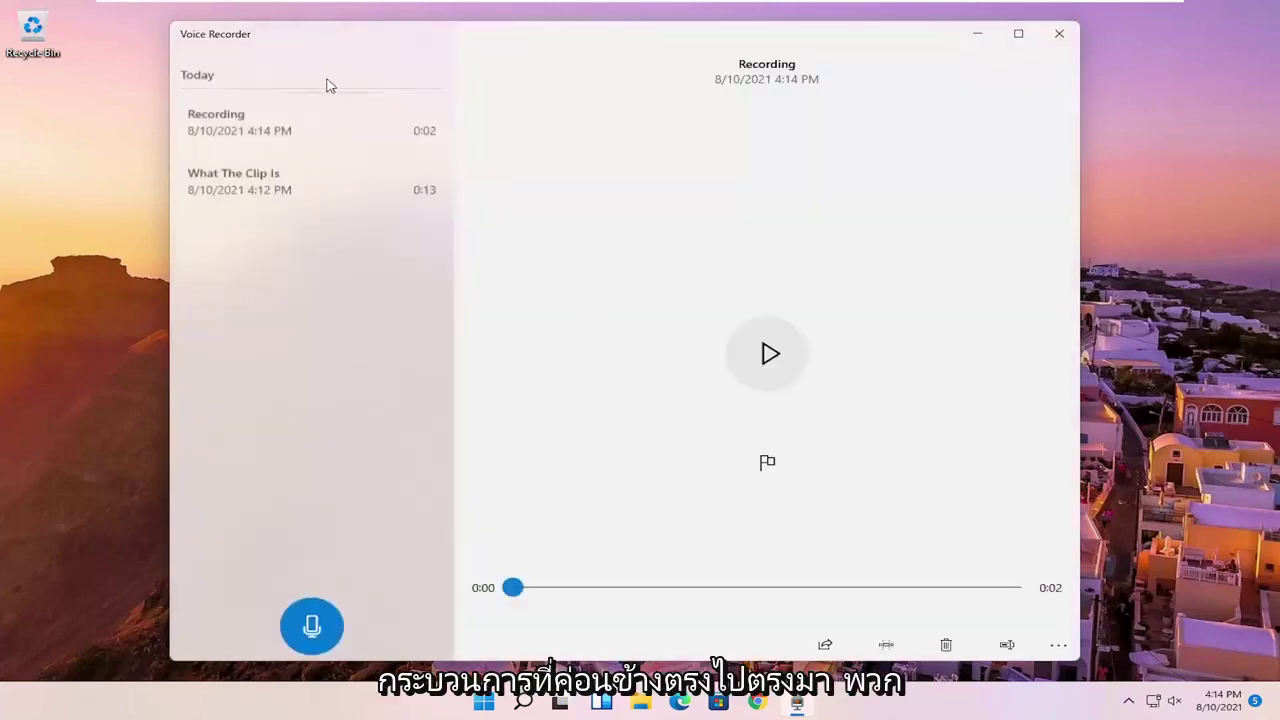
left_click(1059, 34)
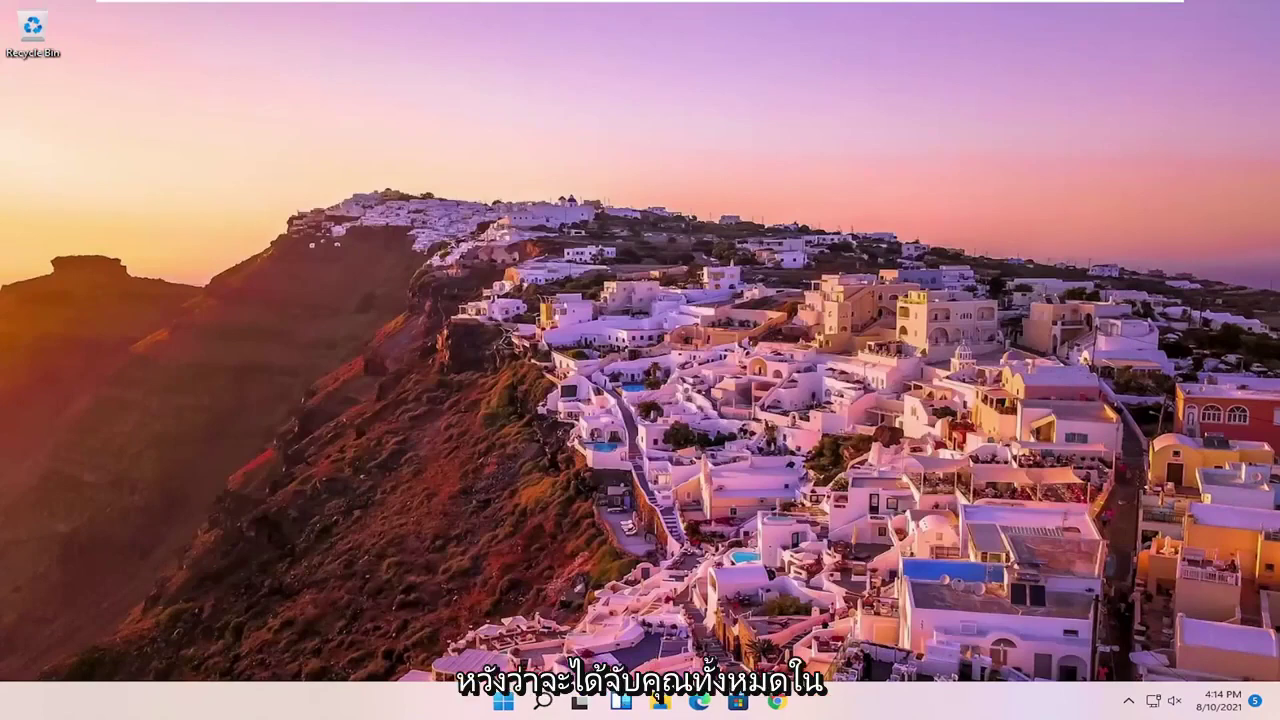